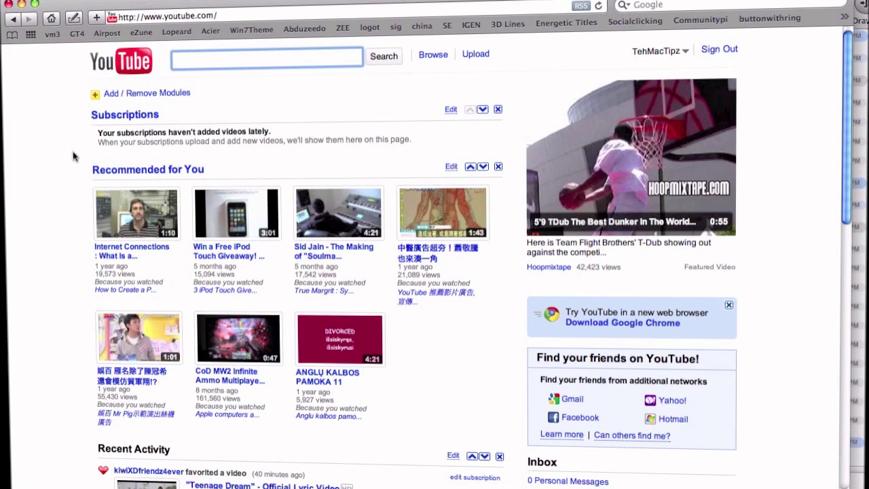
mouse_move(141, 195)
triple_click(218, 144)
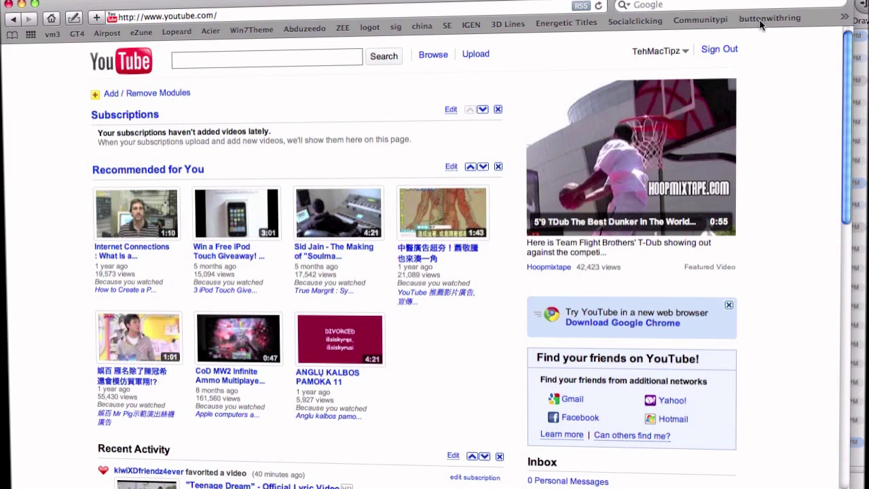
Step: Open the "win7 f" bookmark in a new tab and go to the Windows 7 direct download links
key(super+t)
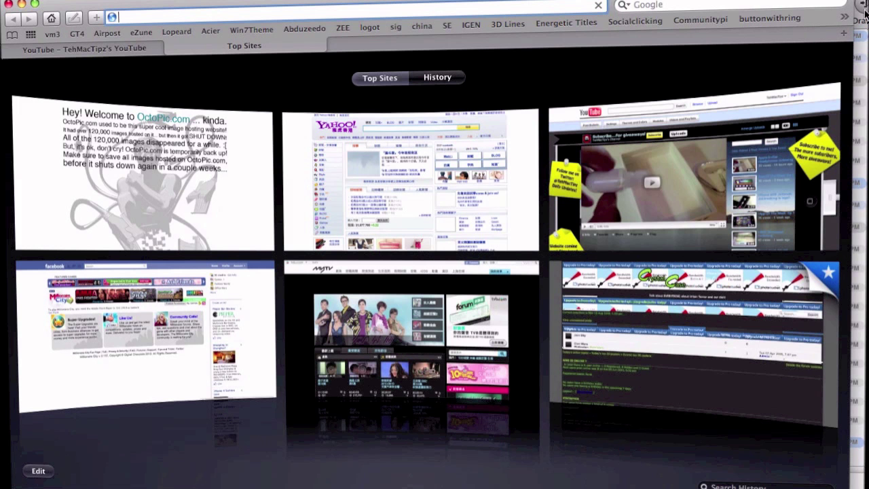
click(844, 19)
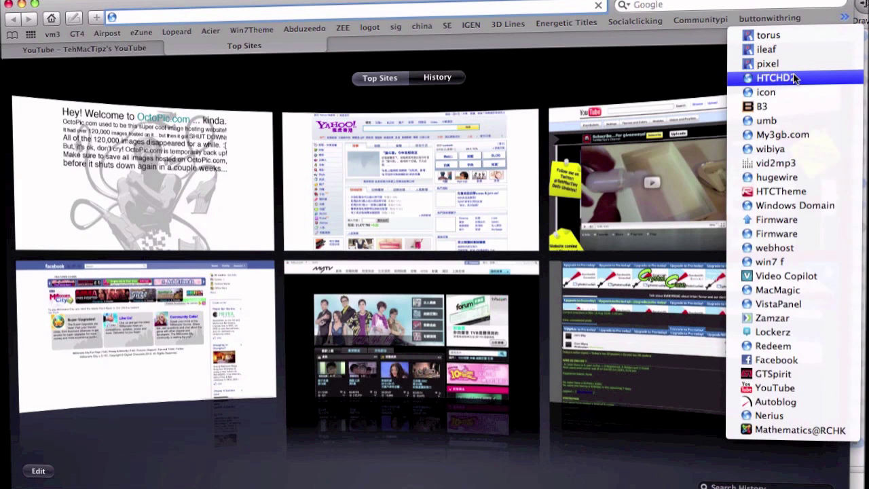
click(805, 262)
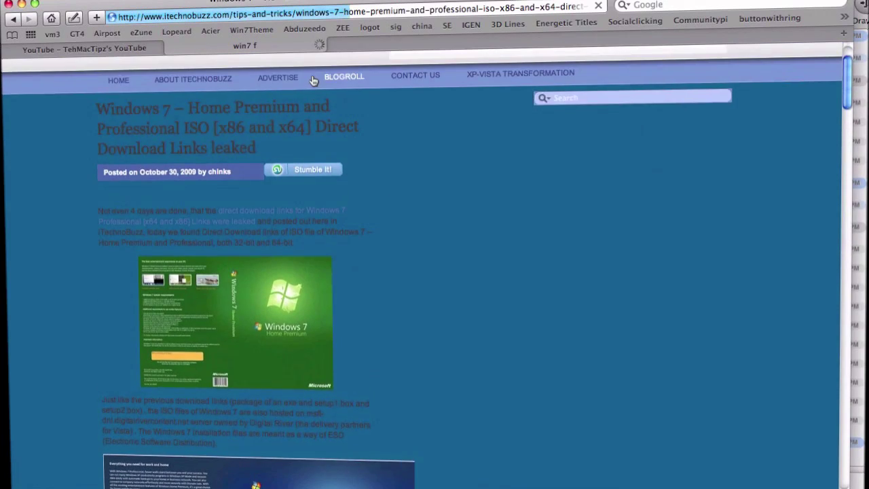
scroll(311, 80, down, 15)
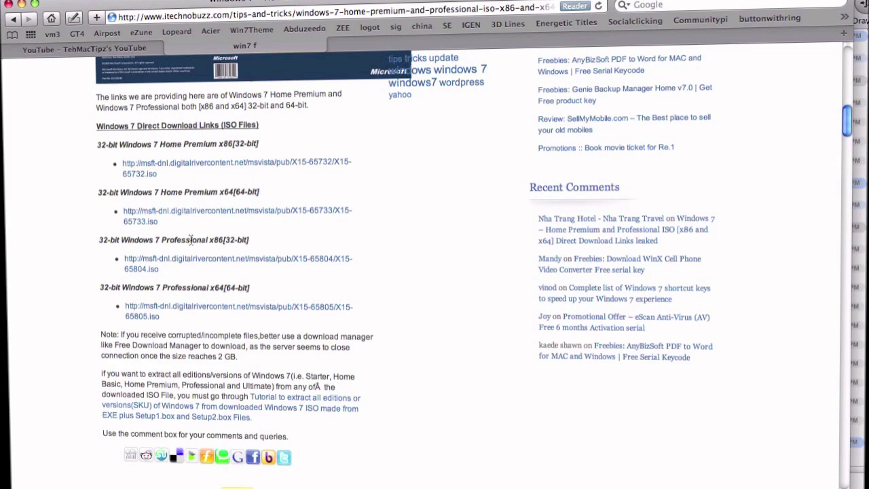
Step: Start and cancel the download of the 32-bit Windows 7 Home Premium x86 ISO, closing the blank tab it leaves
click(178, 168)
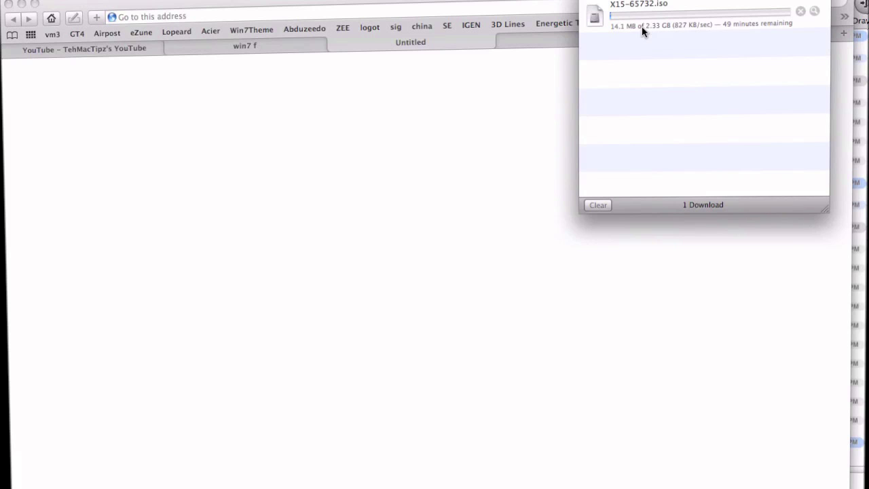
click(801, 15)
click(415, 111)
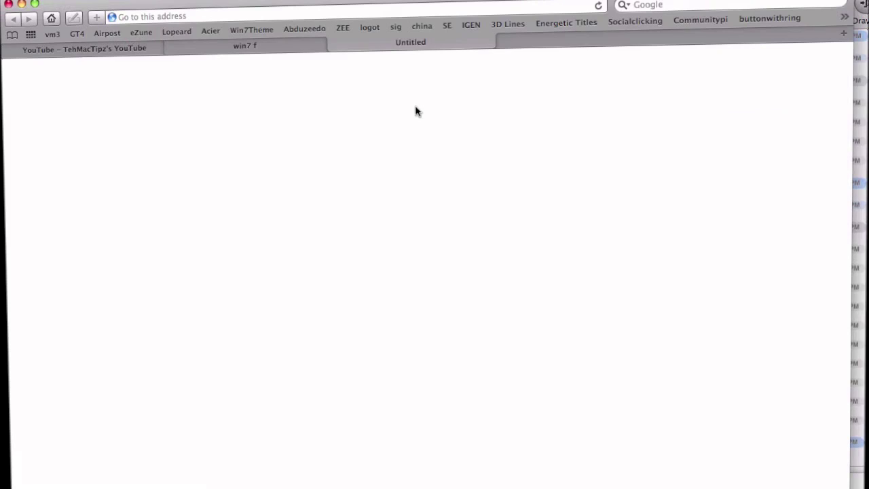
key(super+w)
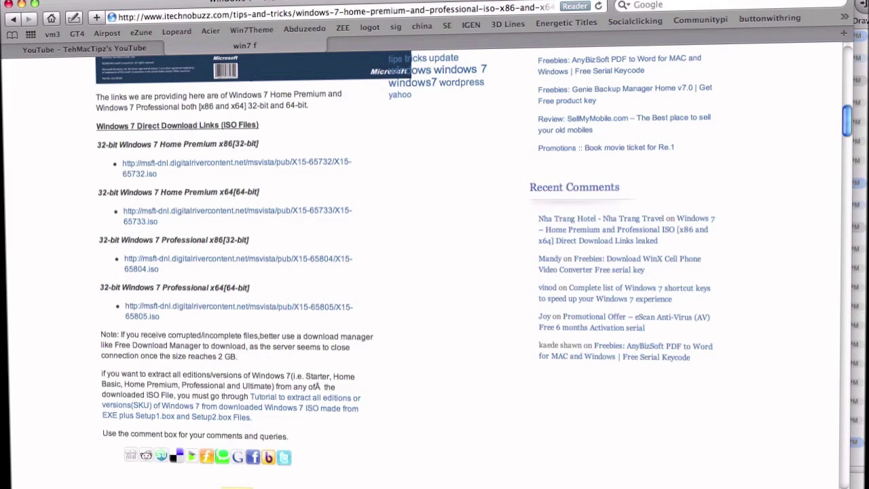
Step: Open the free trial registration page for VMware Fusion from its product page
scroll(453, 102, down, 1)
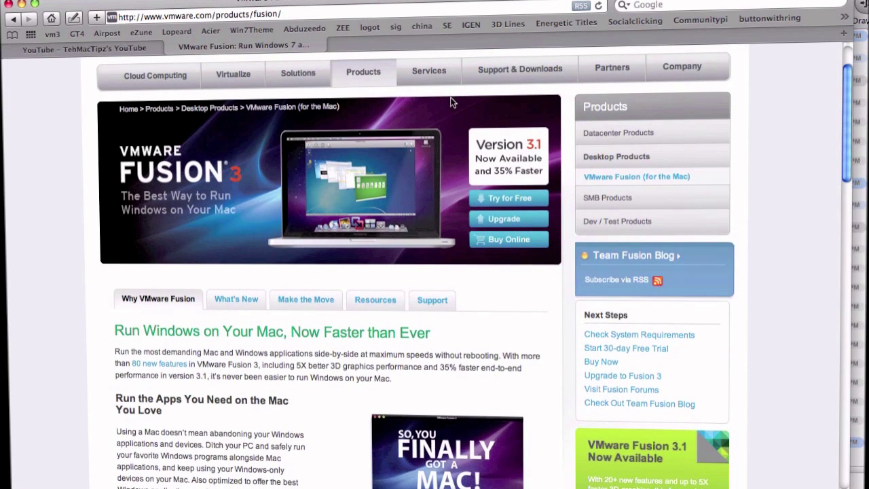
click(511, 198)
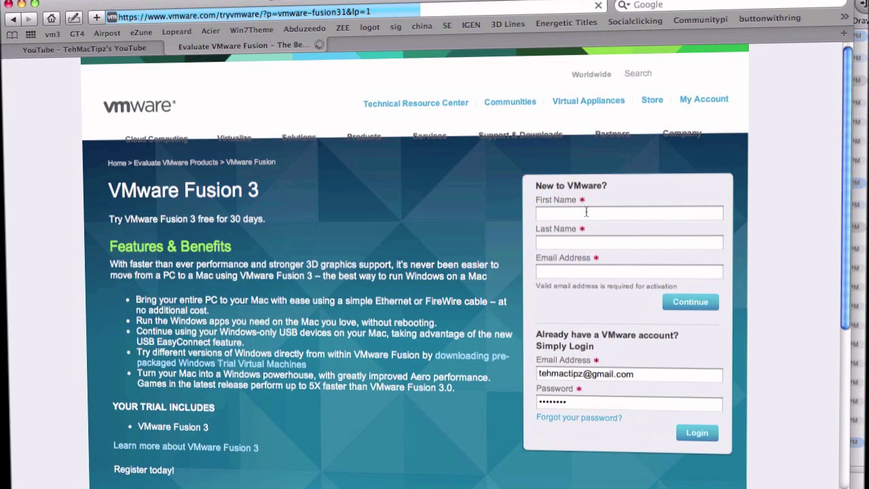
scroll(592, 173, down, 2)
click(590, 160)
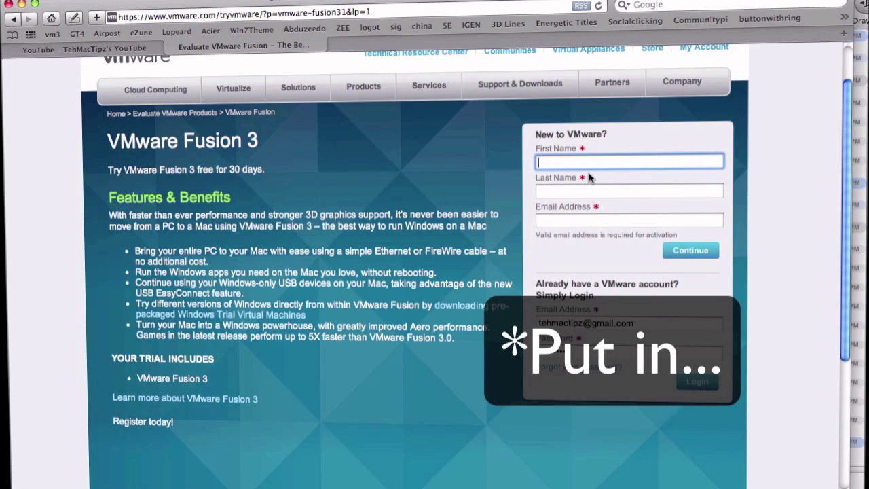
click(606, 233)
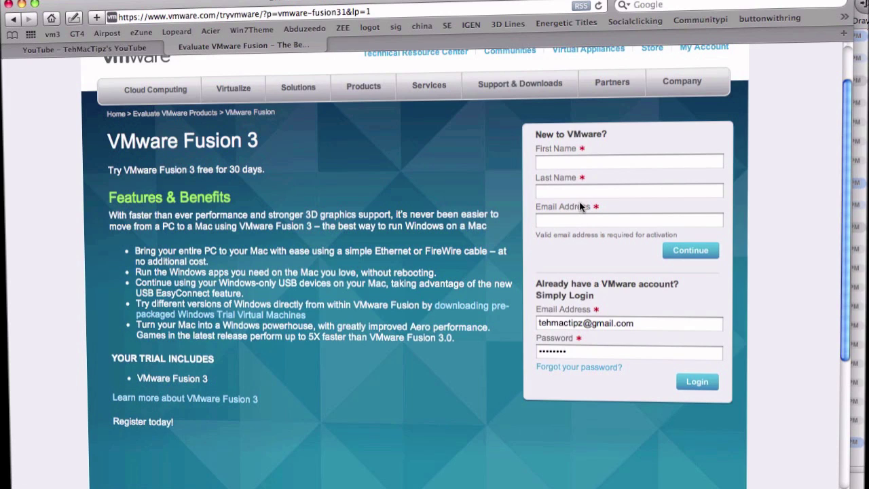
click(540, 210)
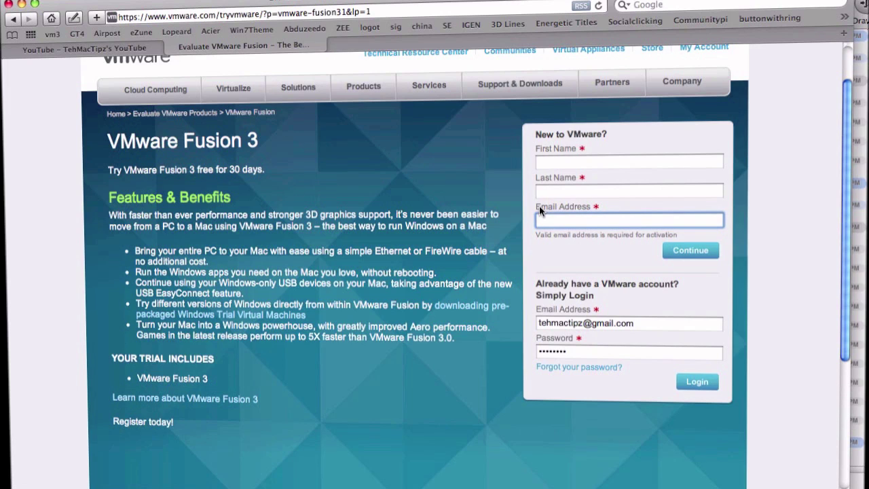
click(589, 253)
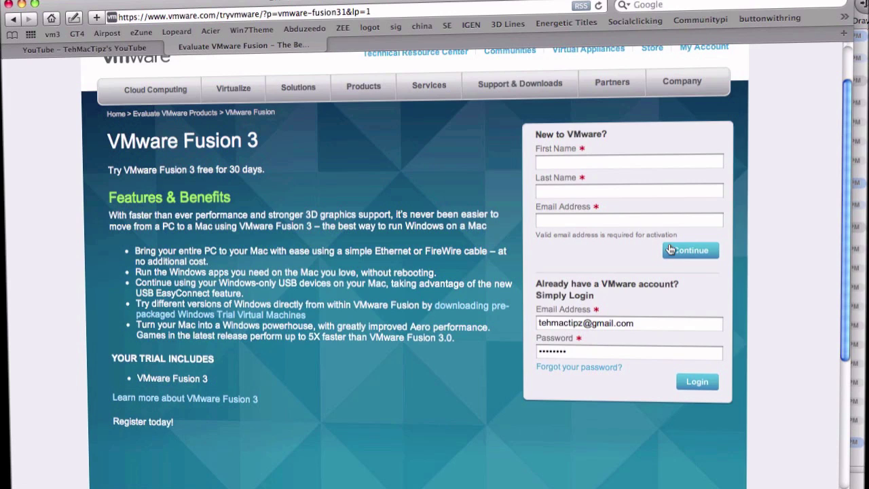
drag(601, 237, 683, 232)
Step: Fill in the first name, last name and email address in the "New to VMware?" form
click(605, 165)
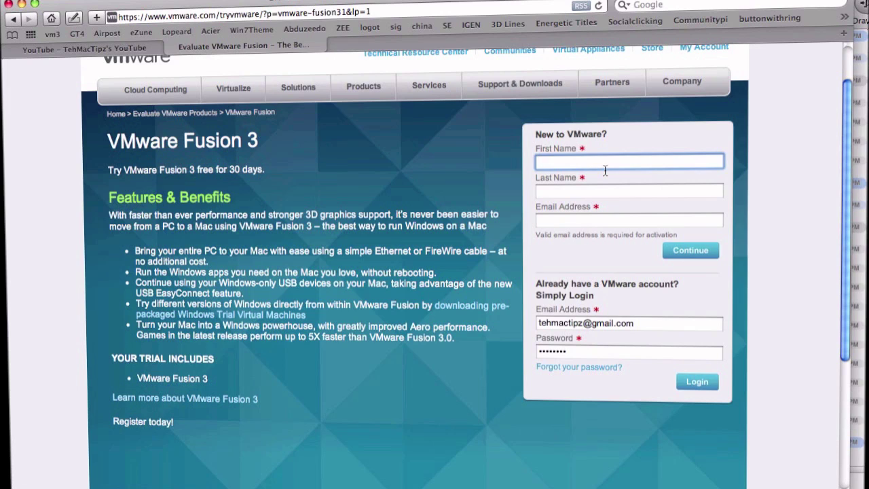
text(ASEljasoij)
key(Tab)
text(osdjo;l)
key(Tab)
text(email@email.do)
key(BackSpace)
key(BackSpace)
text(com)
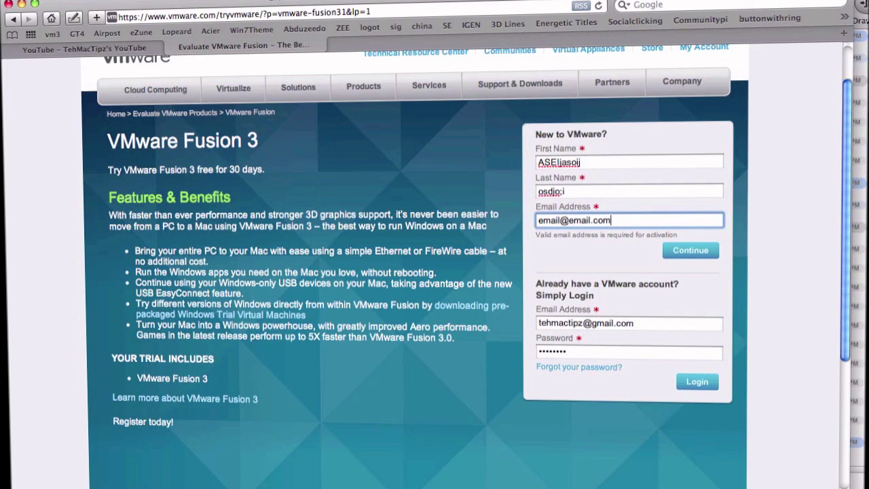
Step: Log in to the existing VMware account with the saved credentials
click(699, 384)
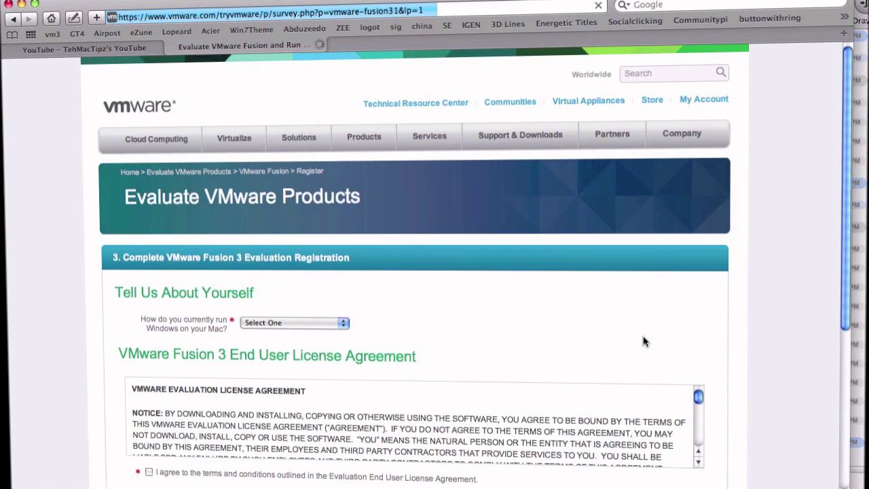
Step: Submit the Fusion 3 evaluation registration with email communications declined, the license terms accepted and "I don't yet" as the current way of running Windows
scroll(645, 339, down, 2)
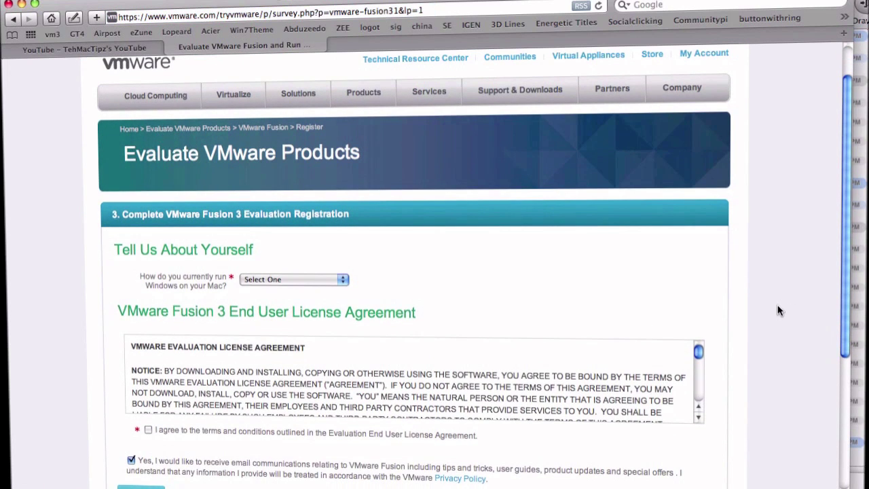
scroll(773, 300, down, 3)
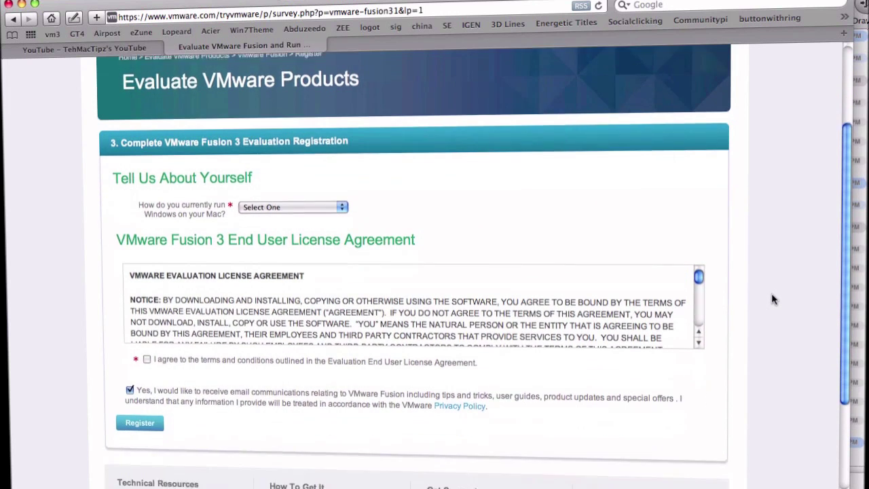
scroll(773, 301, down, 1)
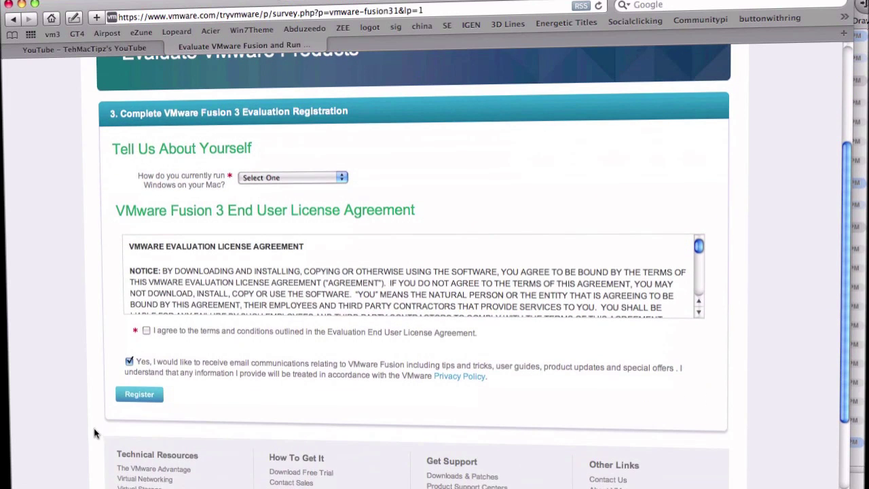
click(128, 361)
click(146, 330)
click(147, 399)
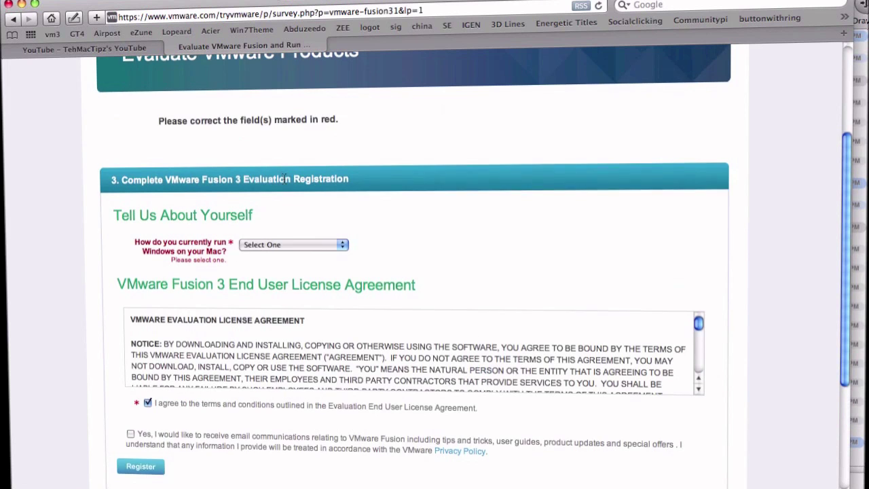
click(291, 257)
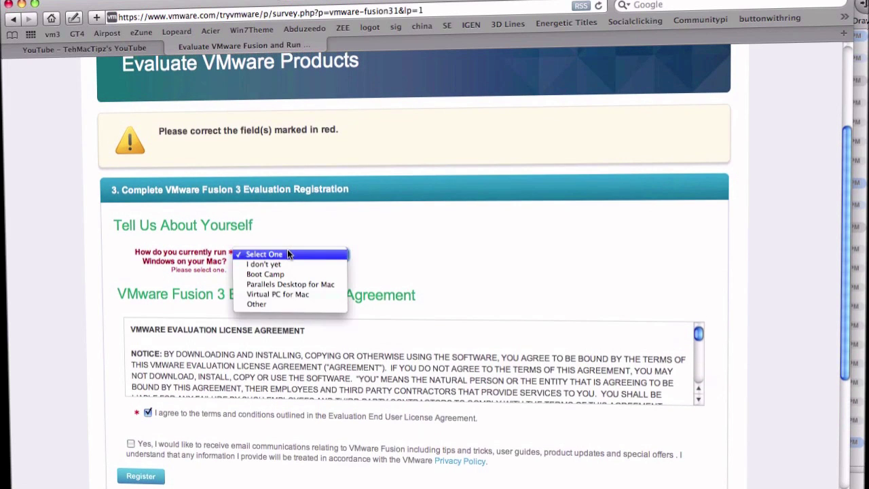
click(319, 267)
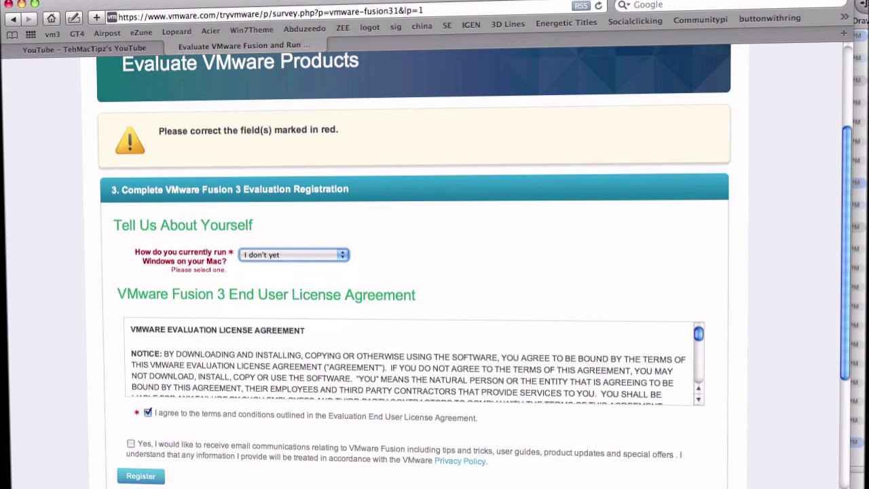
click(141, 477)
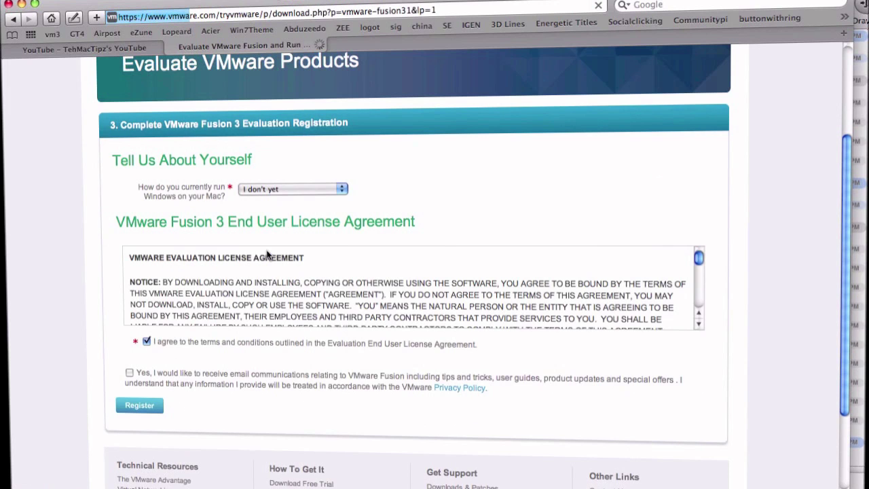
Step: Download VMware Fusion 3.1.1 for Intel-based Macs using the manual download option
scroll(265, 272, down, 4)
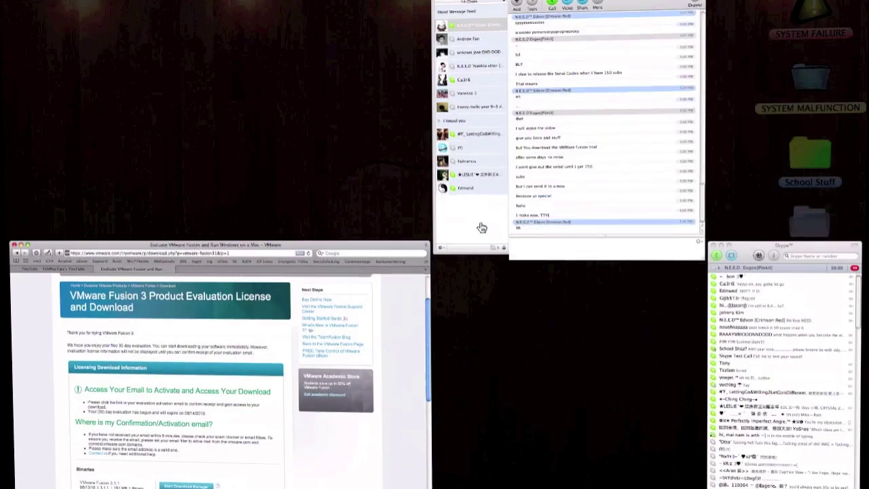
scroll(164, 368, down, 4)
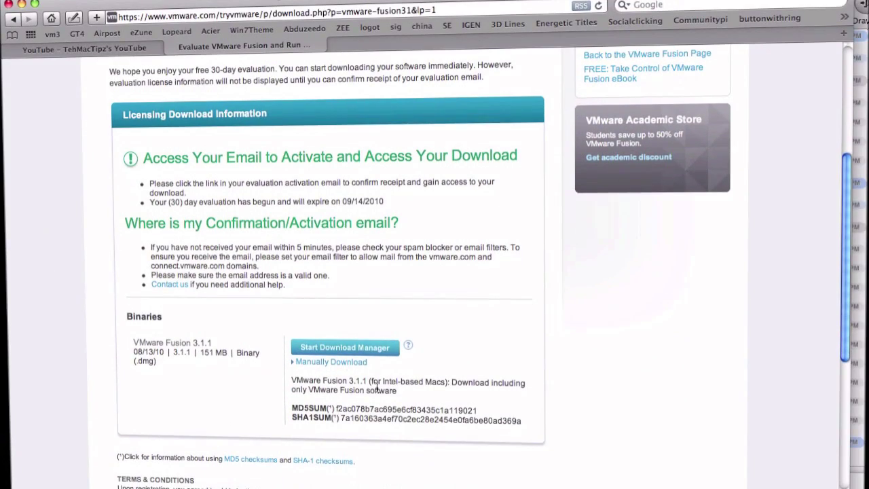
click(324, 363)
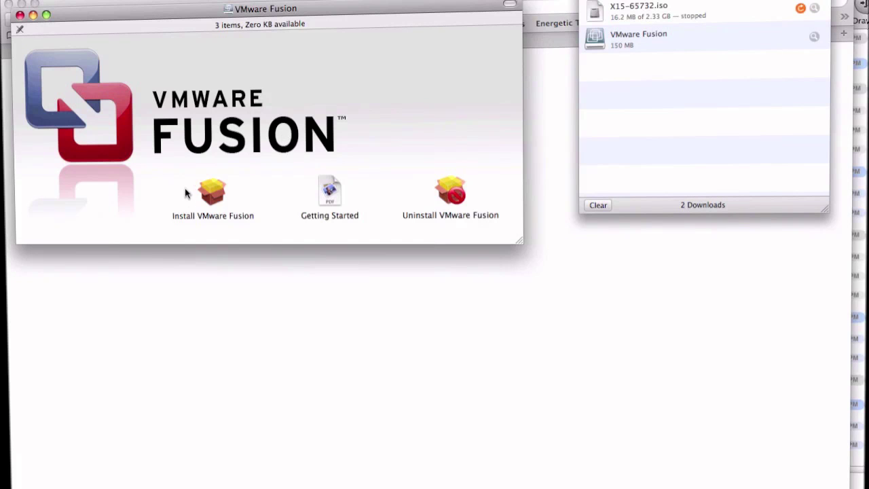
Step: Run Install VMware Fusion from the disk image, allow it to open, complete the installation and close the installer
double_click(205, 191)
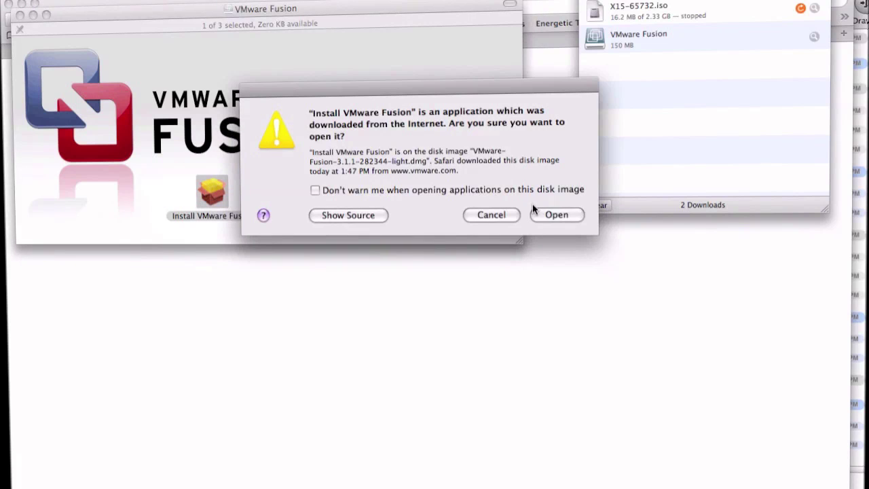
click(557, 215)
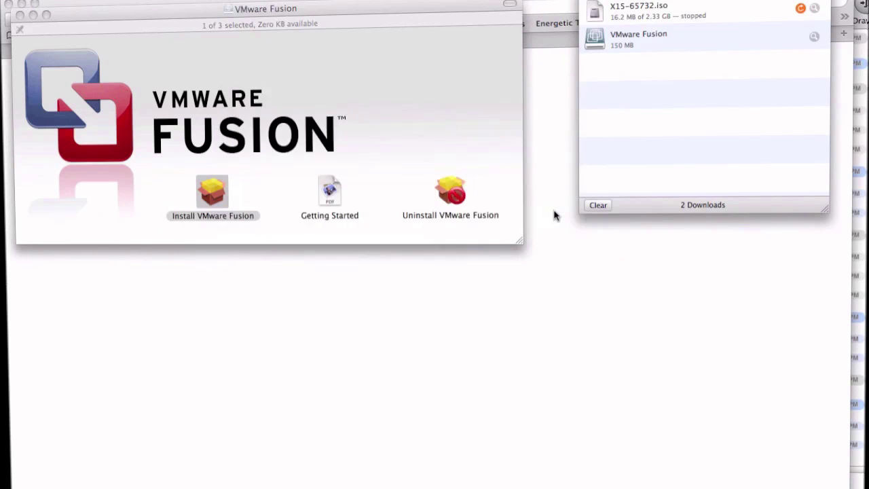
click(518, 206)
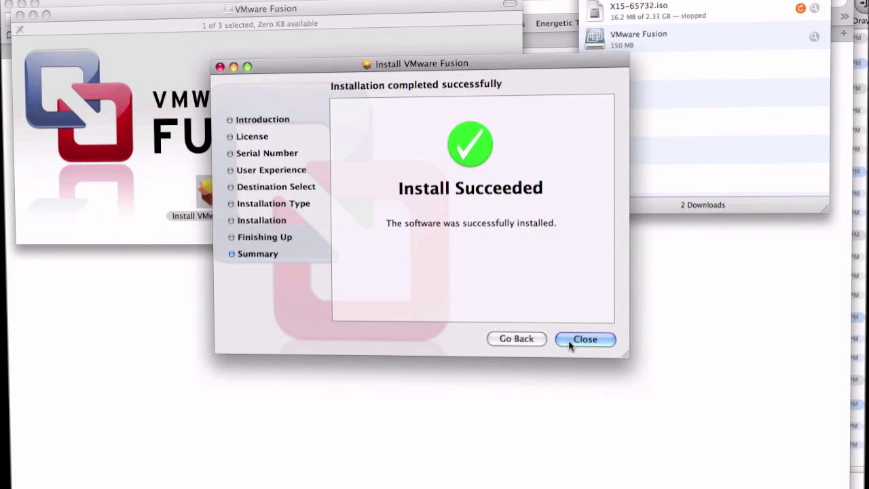
click(585, 338)
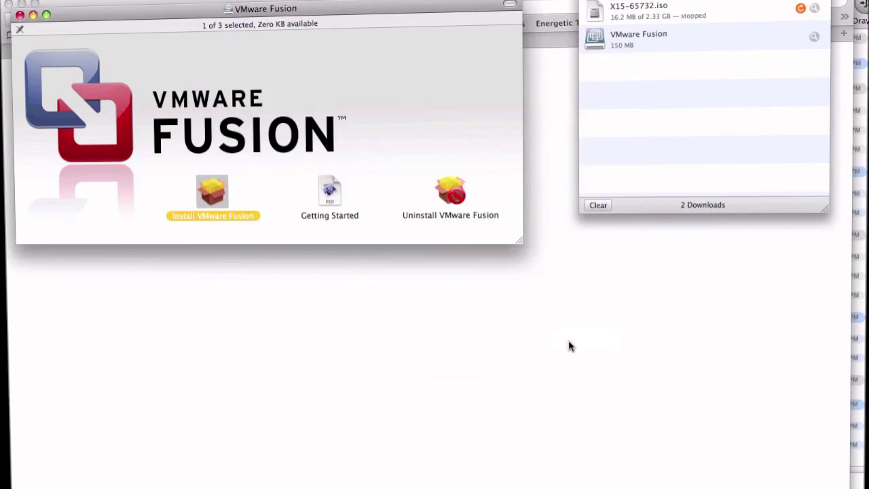
Step: Close the VMware Fusion disk image window, the downloads list and all browser tabs to clear the desktop
click(365, 138)
key(super+w)
click(831, 81)
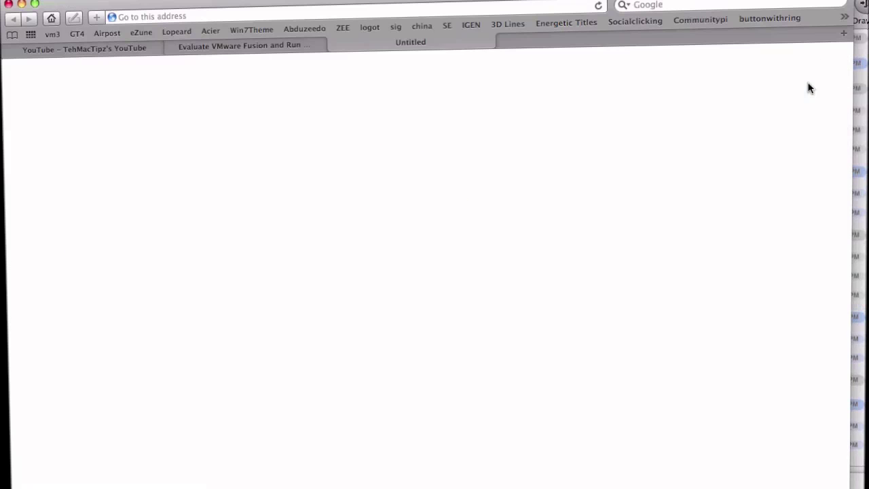
key(super+w)
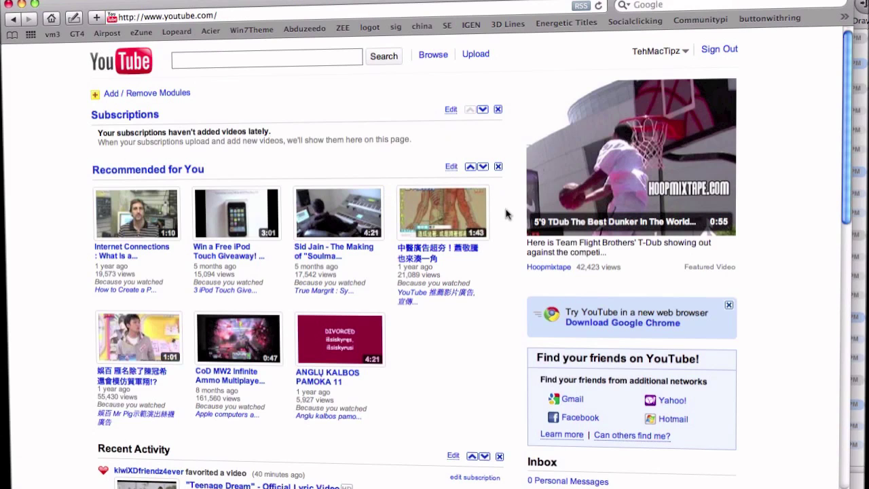
key(super+w)
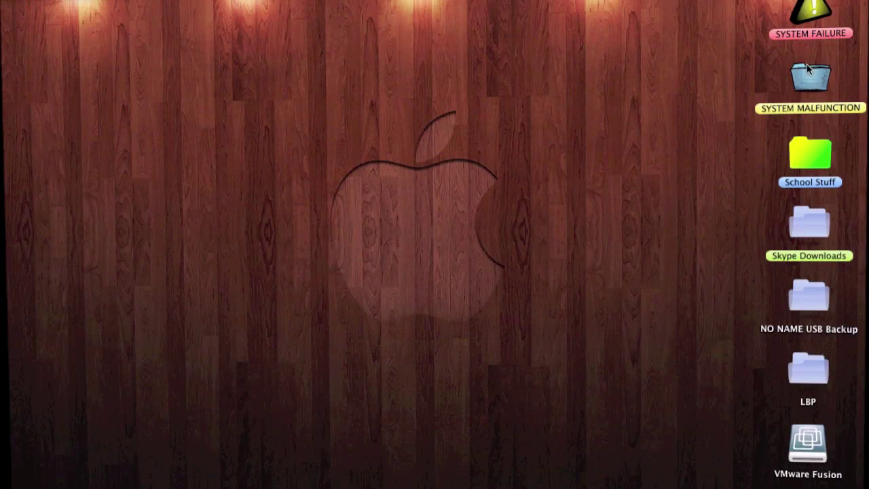
Step: Launch VMware Fusion from the Applications folder
double_click(805, 15)
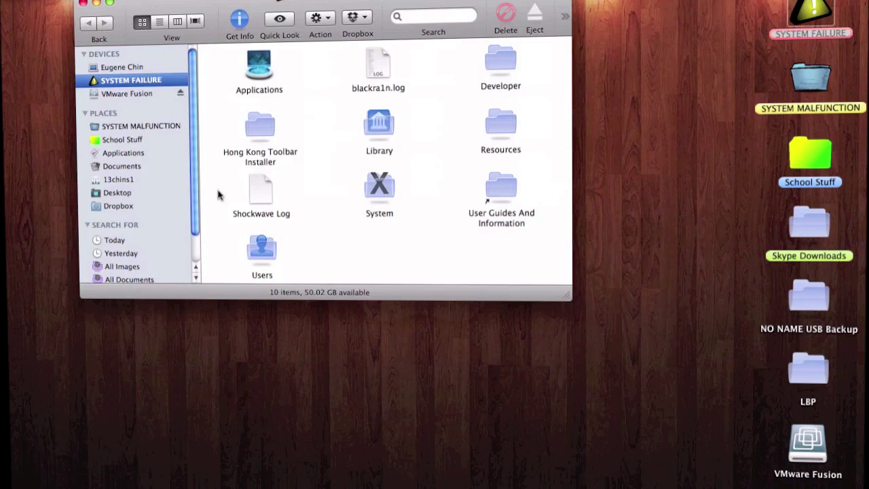
click(139, 152)
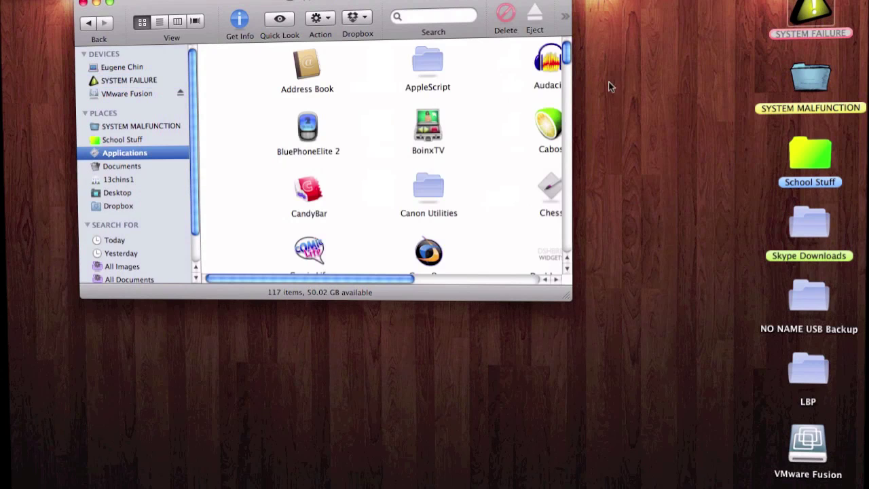
scroll(568, 252, down, 15)
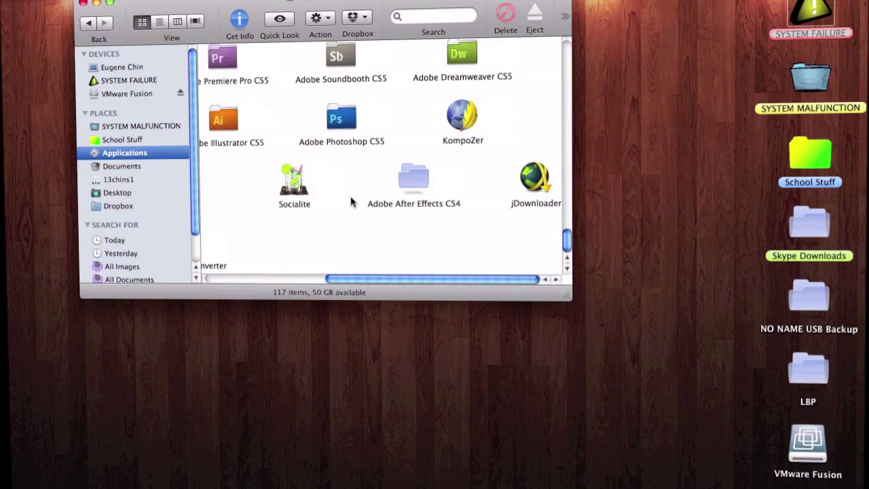
scroll(510, 151, right, 5)
click(399, 151)
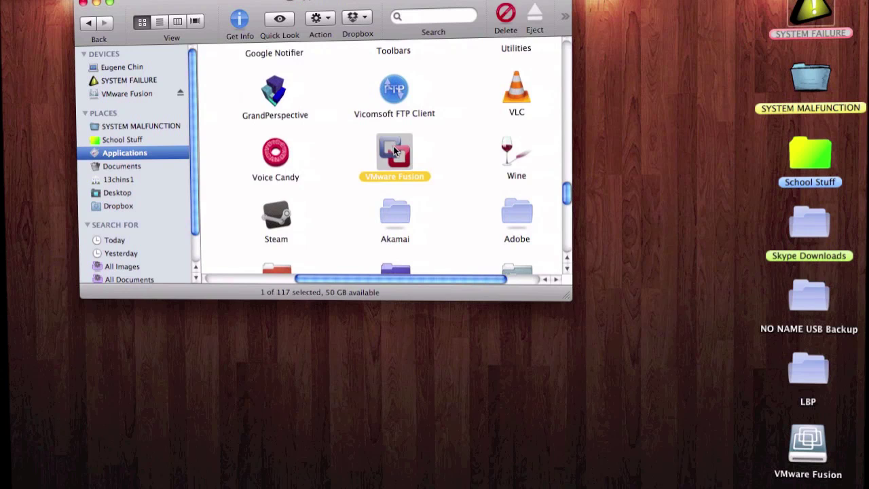
double_click(400, 150)
Step: Postpone the product registration and start installing Windows in a new virtual machine, continuing without a disc
mouse_move(518, 472)
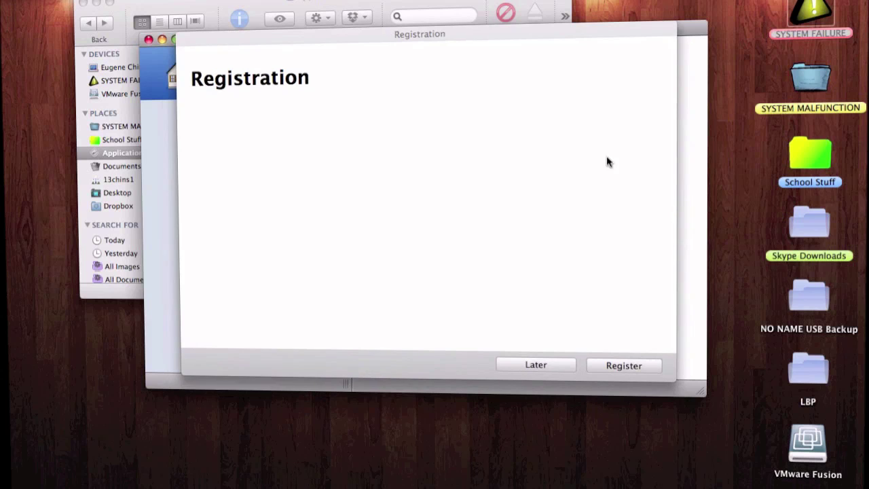
mouse_move(547, 31)
mouse_down()
mouse_move(541, 2)
mouse_move(551, 27)
mouse_up()
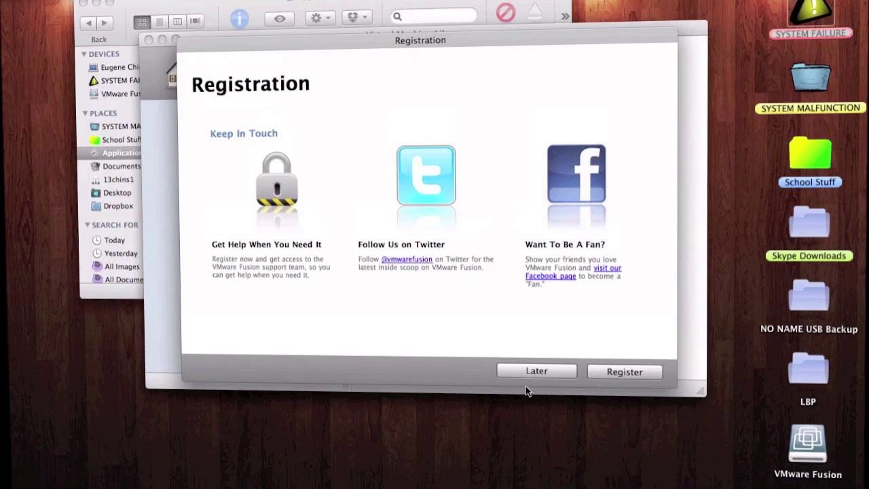
click(521, 376)
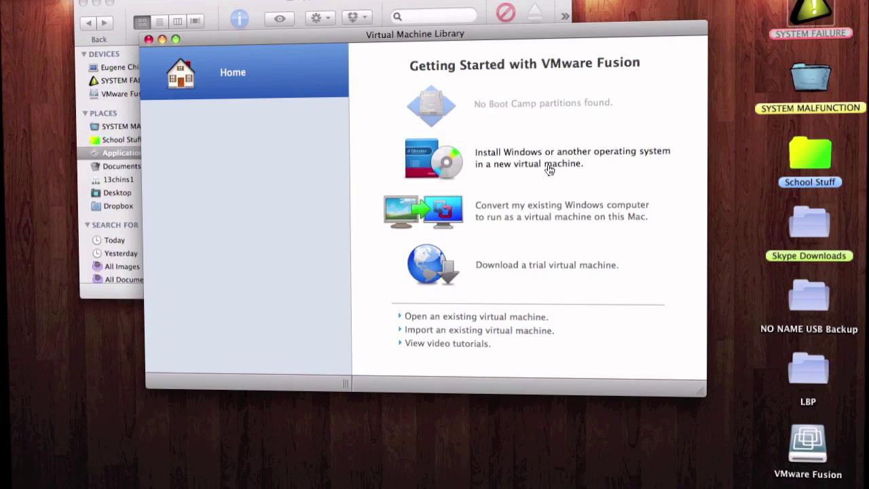
click(584, 170)
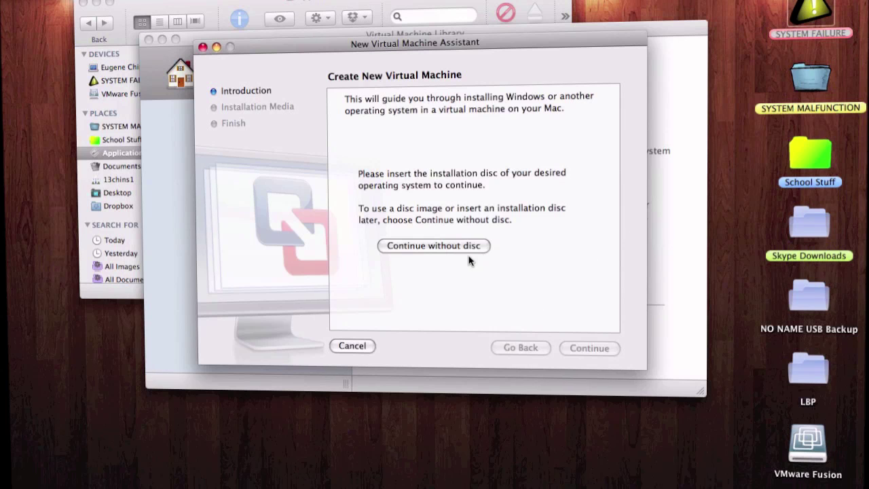
click(460, 246)
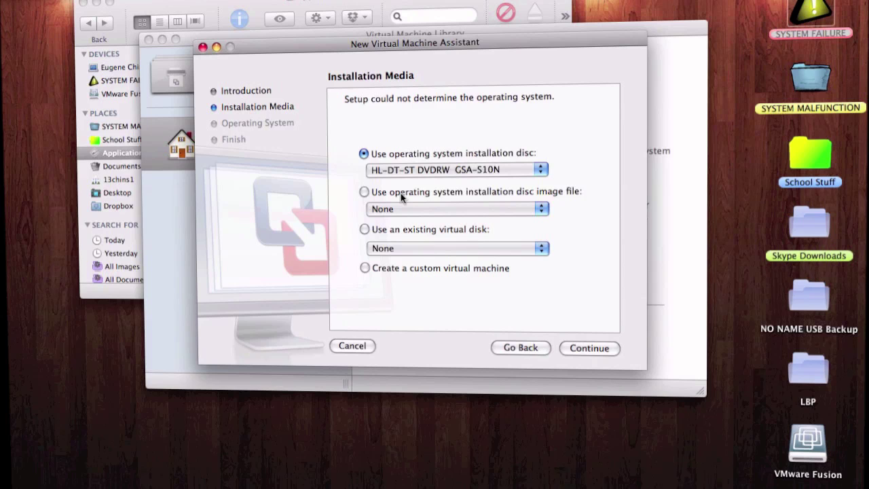
Step: Use w7-en-32bit-retail.iso from the Auto-Recovery File folder in SYSTEM MALFUNCTION as the operating system installation disc image
click(477, 192)
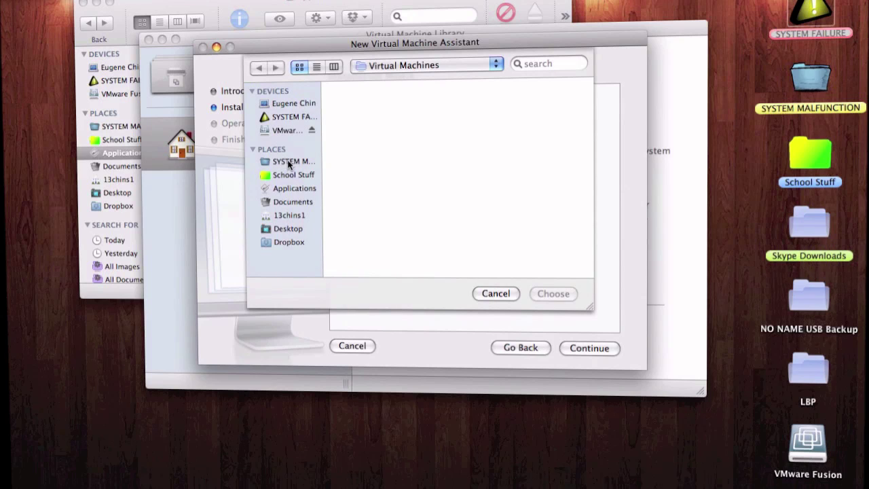
click(289, 162)
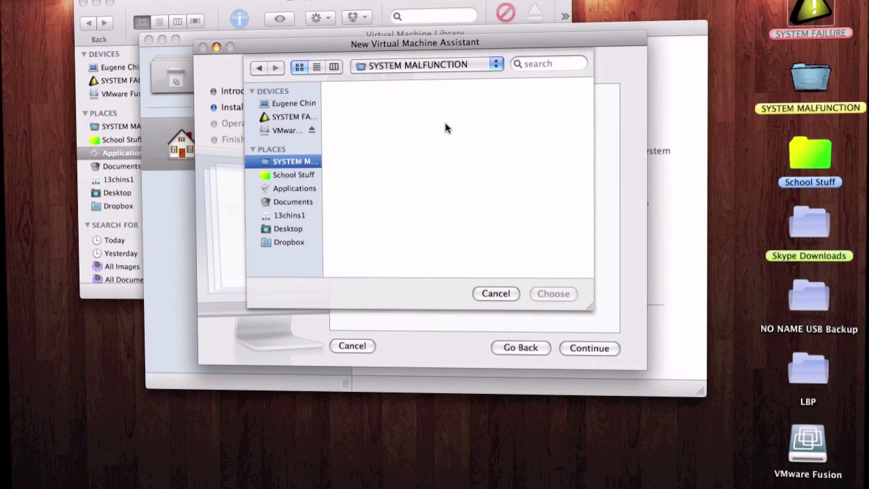
double_click(500, 107)
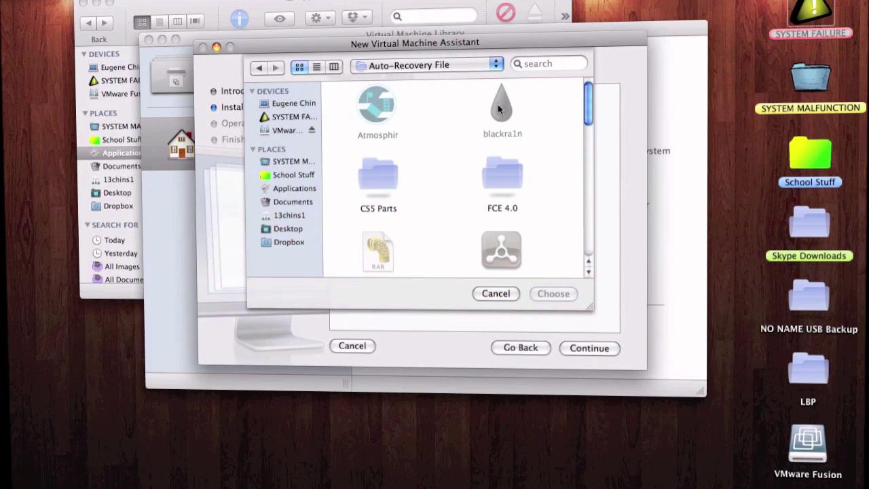
scroll(499, 108, down, 2)
scroll(498, 105, down, 10)
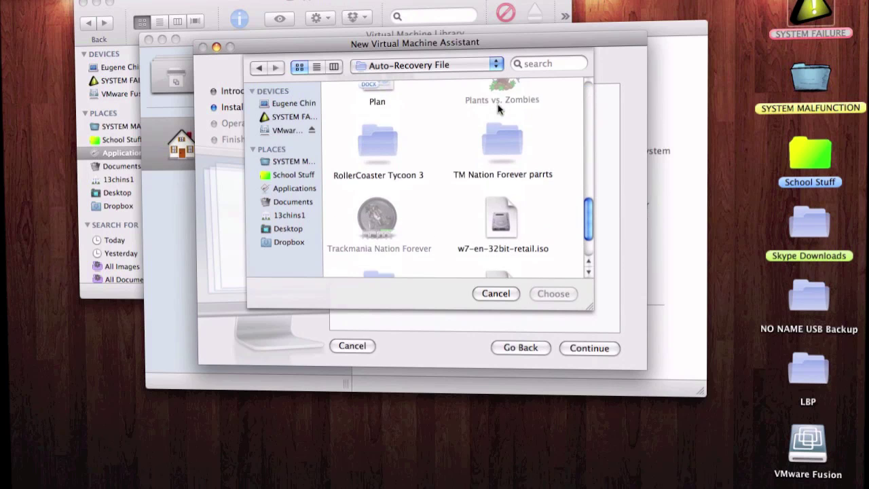
click(501, 153)
click(541, 295)
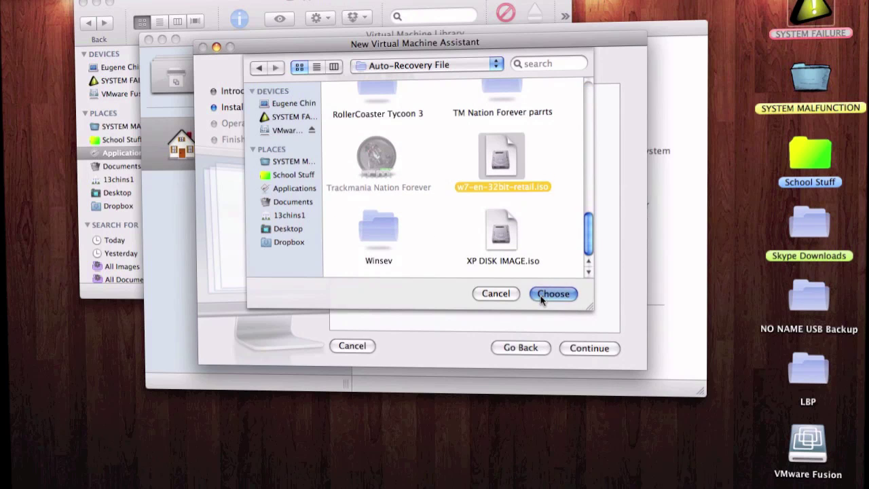
click(577, 349)
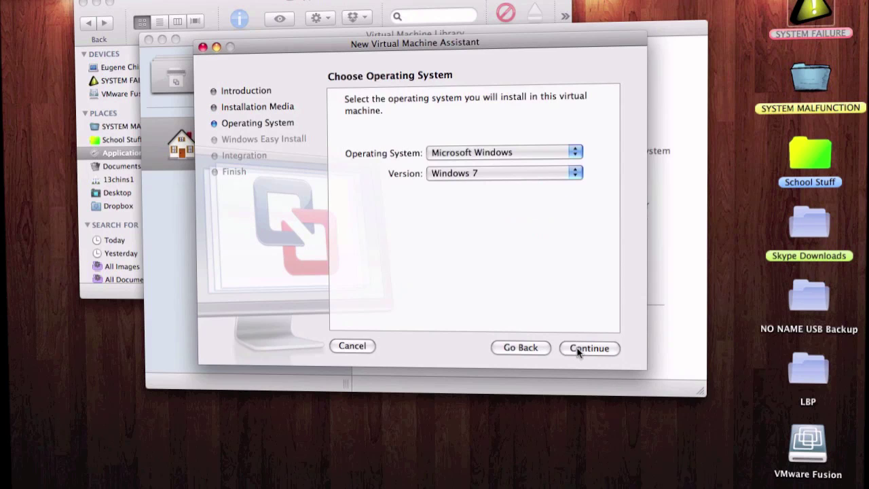
Step: Accept Microsoft Windows as the operating system and Windows 7 as the version
click(464, 171)
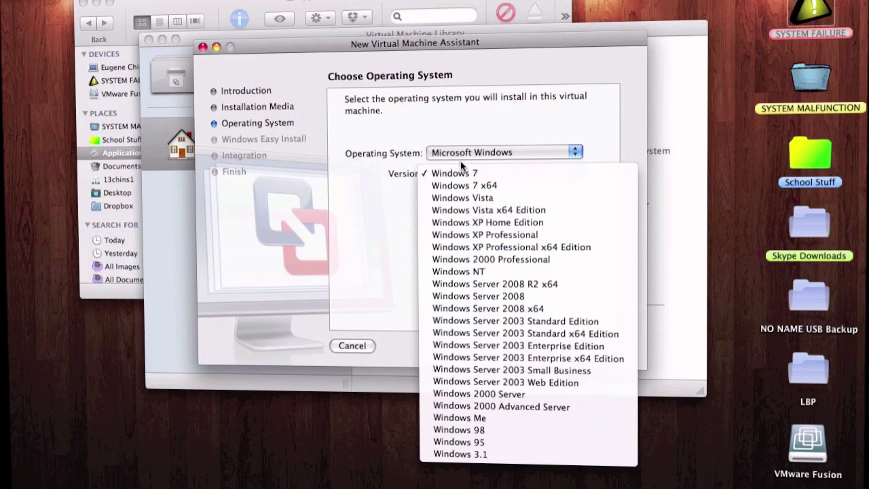
click(455, 147)
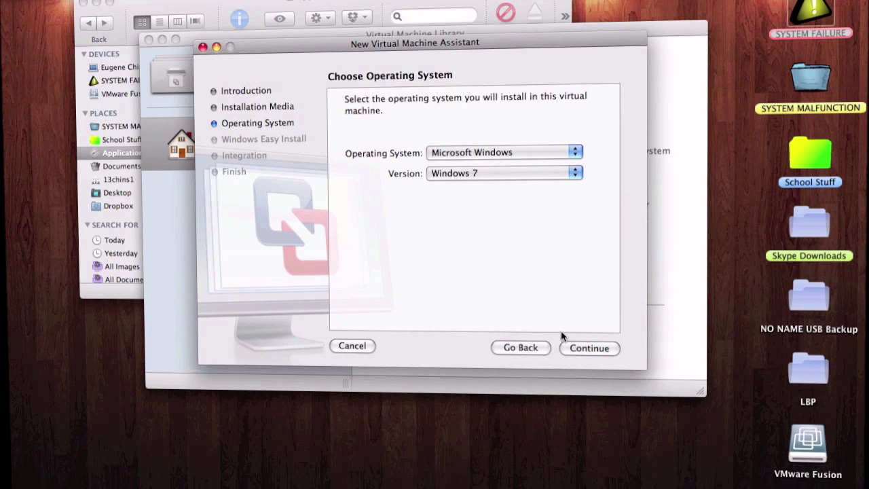
click(573, 349)
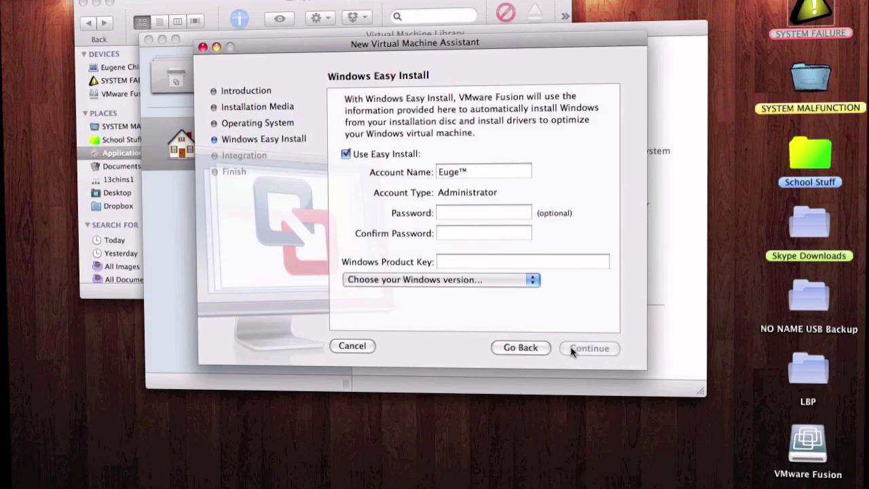
Step: Set the Easy Install account name to tehmactipz
click(462, 172)
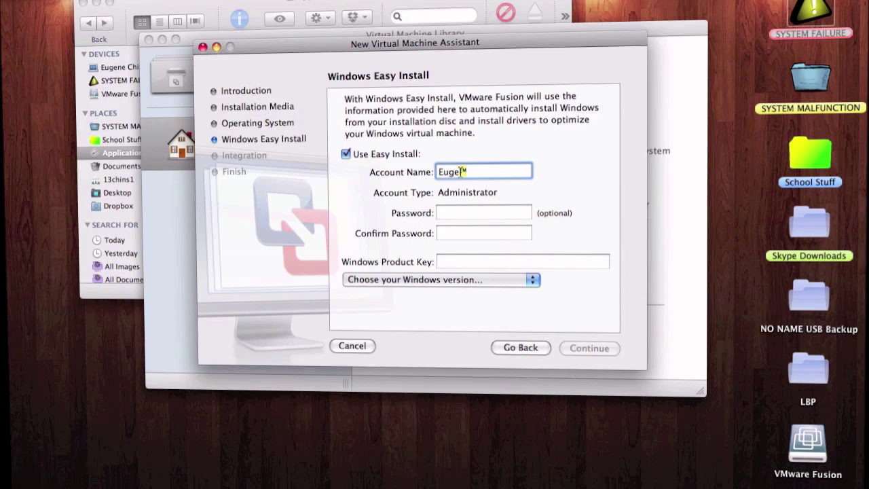
double_click(462, 171)
click(465, 172)
key(BackSpace)
key(BackSpace)
key(BackSpace)
key(BackSpace)
key(BackSpace)
text(tehmactipz)
Step: Enter a password for the Easy Install account and clear the password field again
click(454, 213)
text(•••••••••)
key(BackSpace)
key(BackSpace)
key(BackSpace)
key(BackSpace)
key(BackSpace)
key(BackSpace)
key(BackSpace)
key(BackSpace)
key(BackSpace)
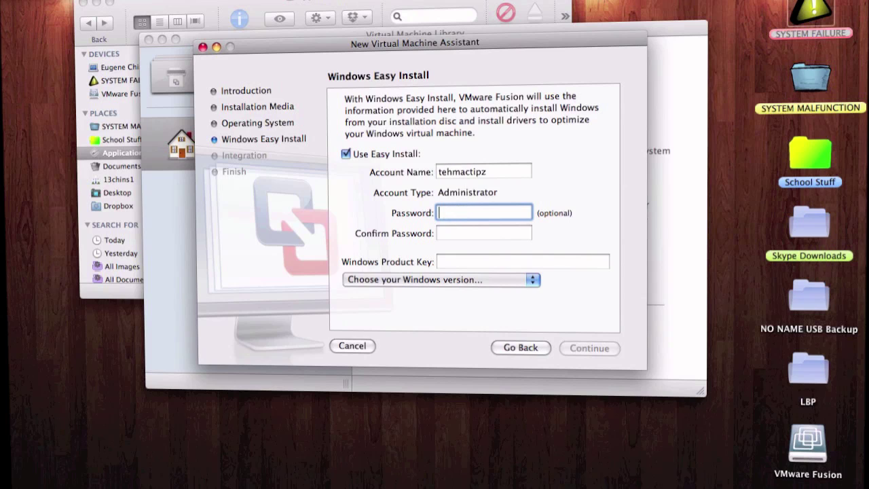
Step: Select Windows 7 Home Basic as the Windows version, paste the Windows product key and continue to the integration options
click(453, 261)
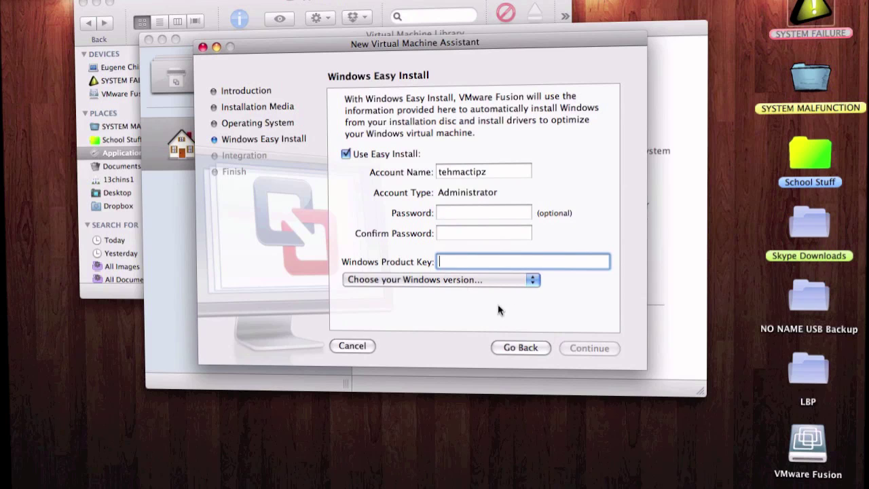
click(467, 280)
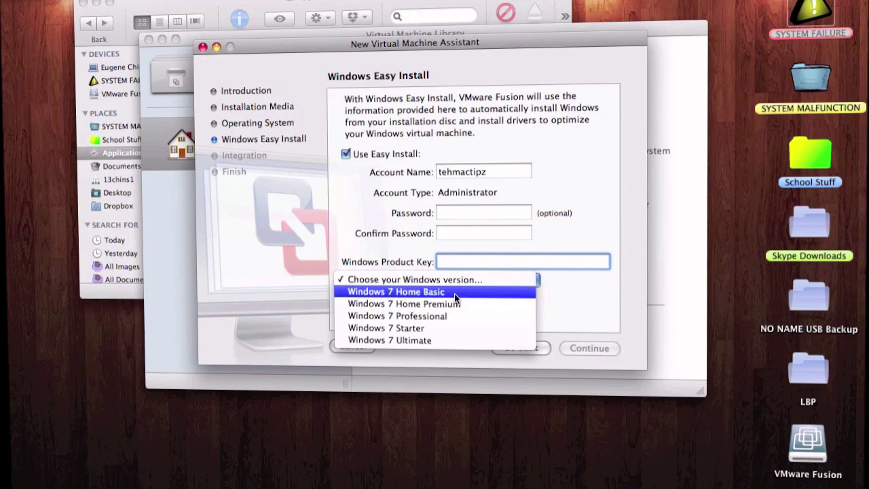
click(460, 295)
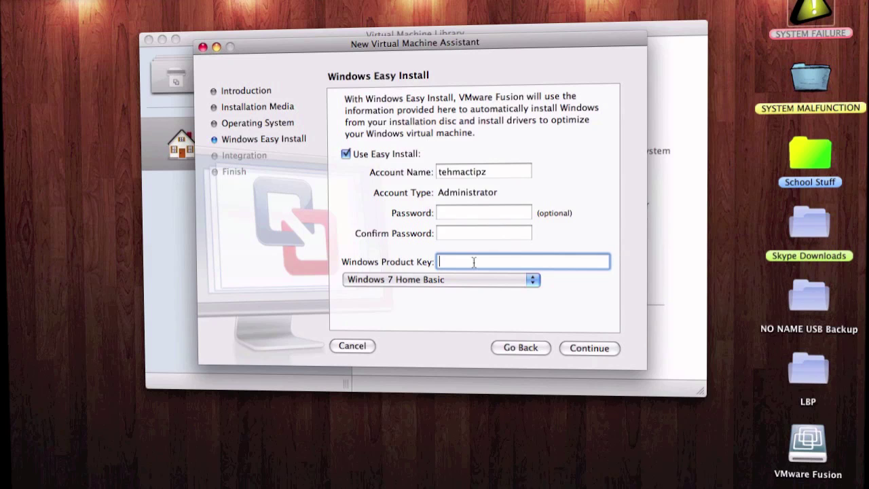
key(super+v)
drag(479, 265, 679, 255)
drag(579, 262, 414, 253)
click(588, 352)
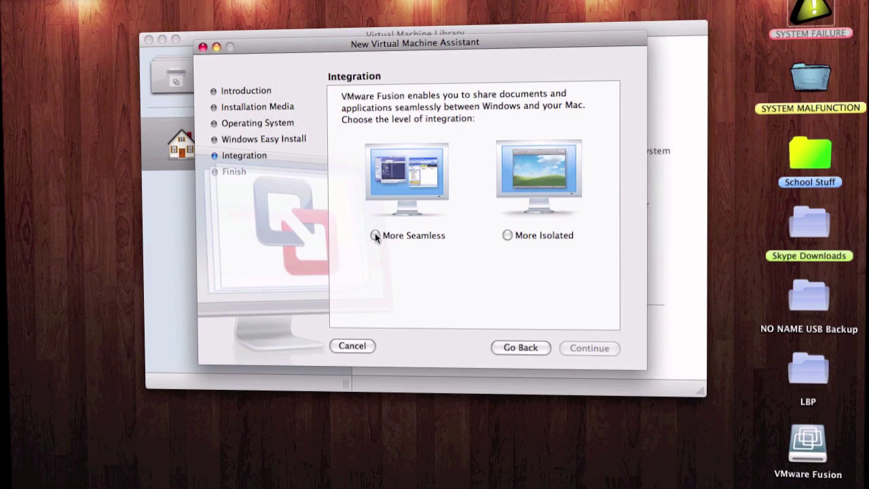
Step: Compare the two integration levels, set the virtual machine to More Isolated and continue to the summary
click(529, 166)
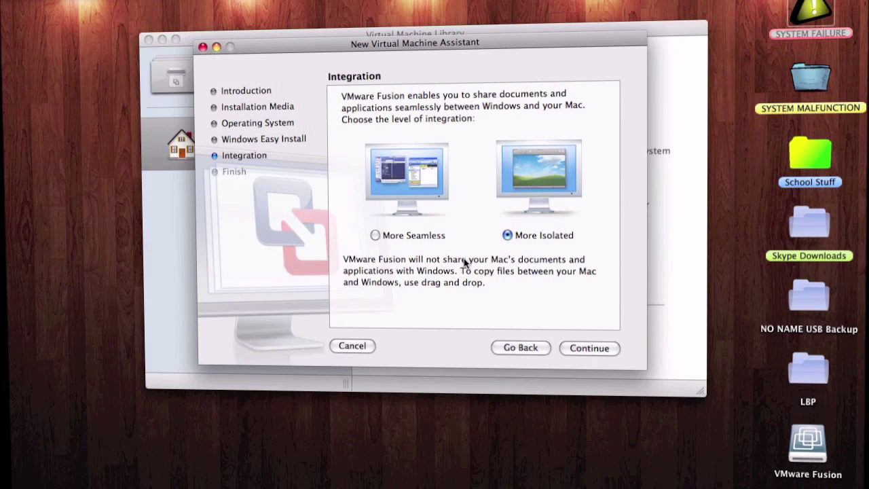
click(405, 180)
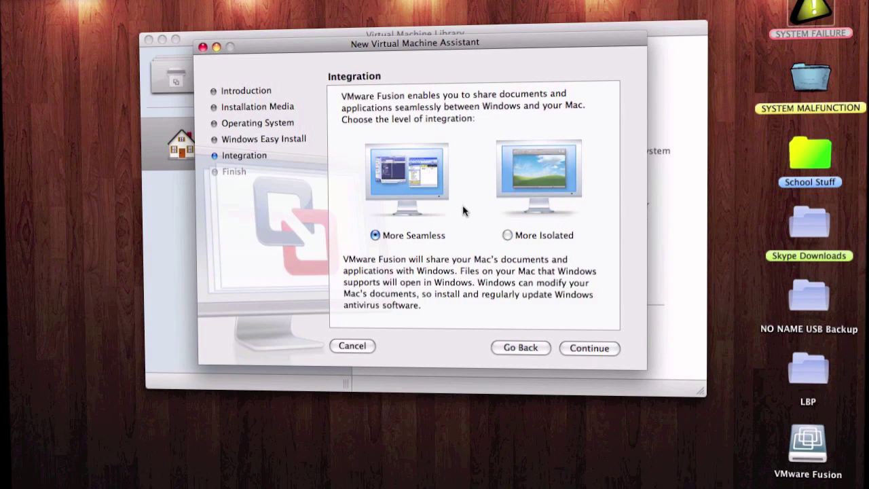
click(541, 194)
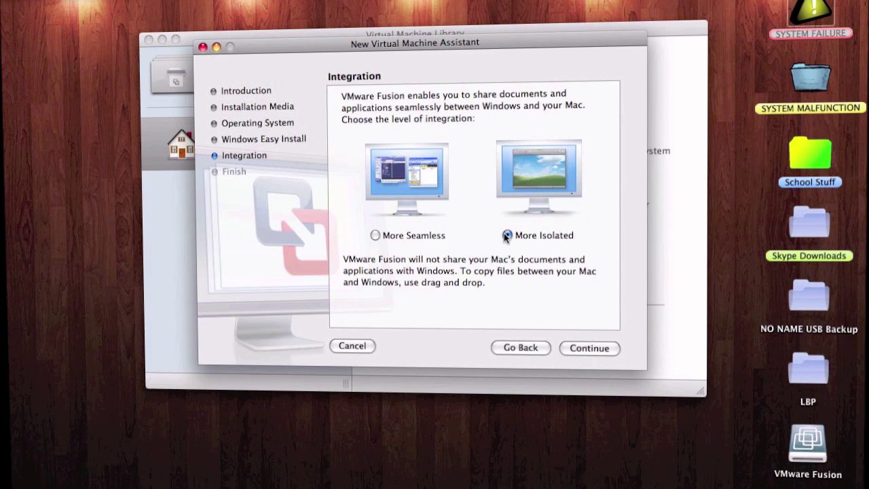
click(418, 236)
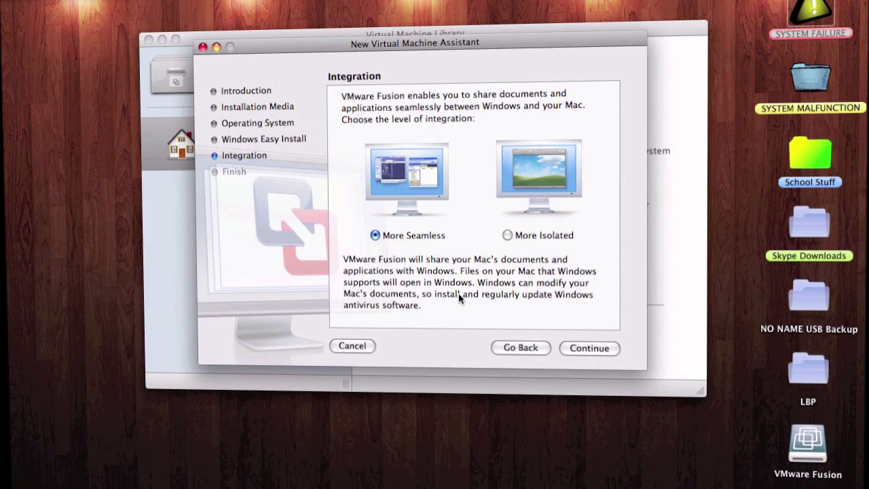
click(507, 235)
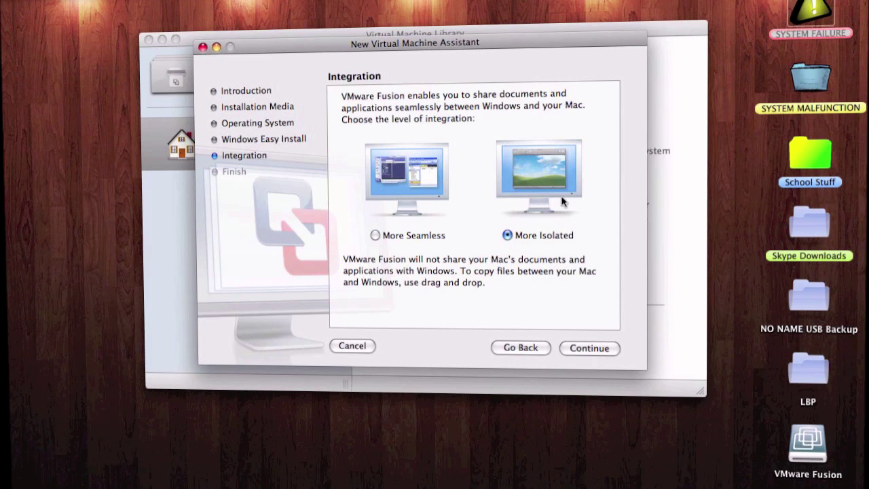
click(588, 351)
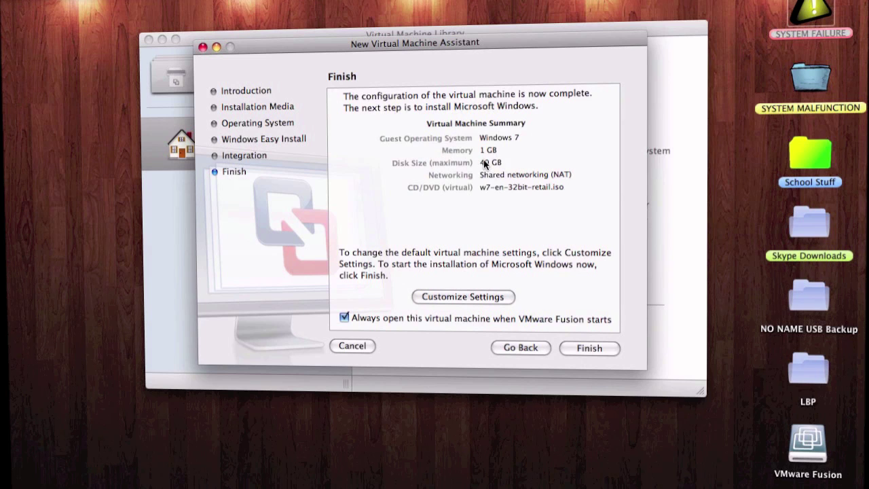
Step: Open the customization of the virtual machine settings, saving the machine as Windows 7 in the Auto-Recovery File folder of SYSTEM MALFUNCTION
click(443, 300)
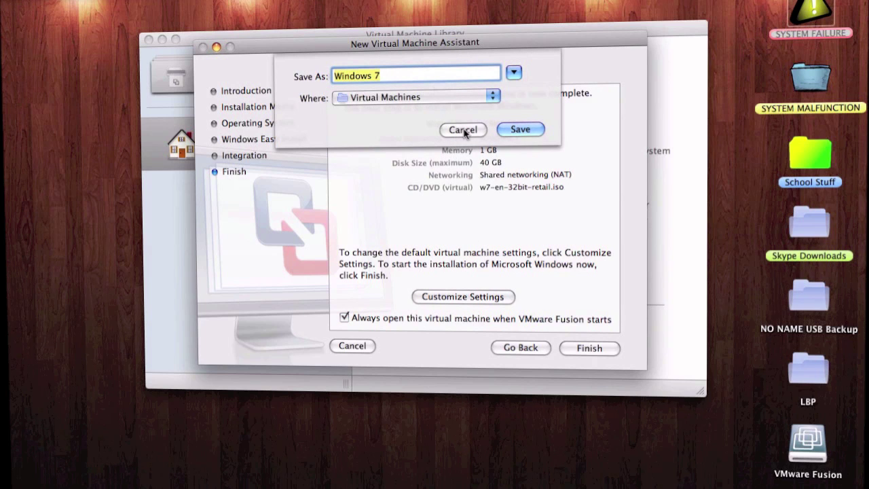
click(435, 109)
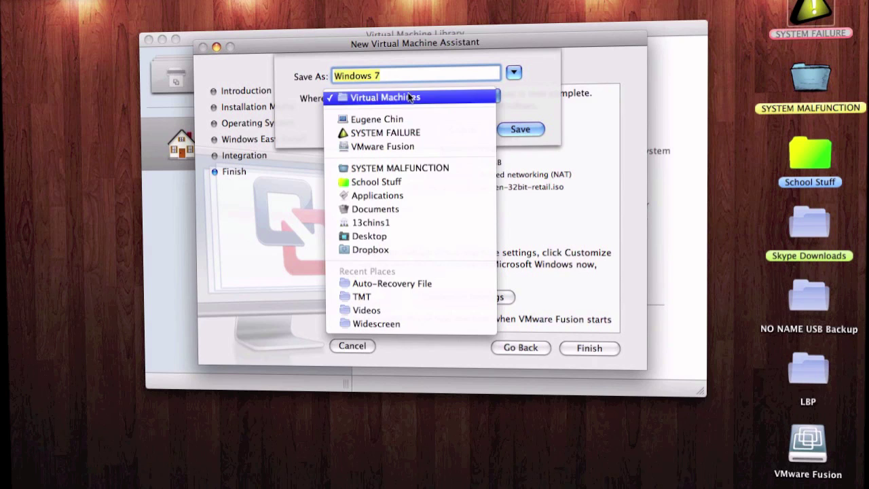
click(370, 173)
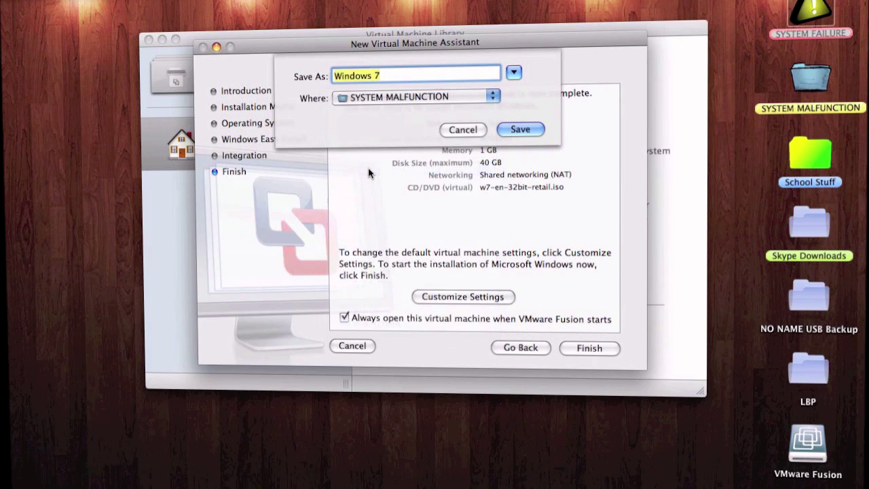
click(518, 72)
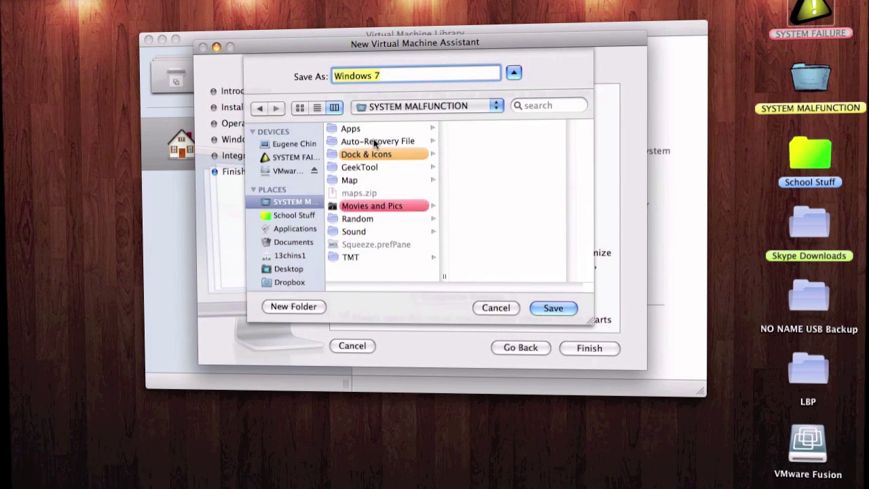
click(374, 142)
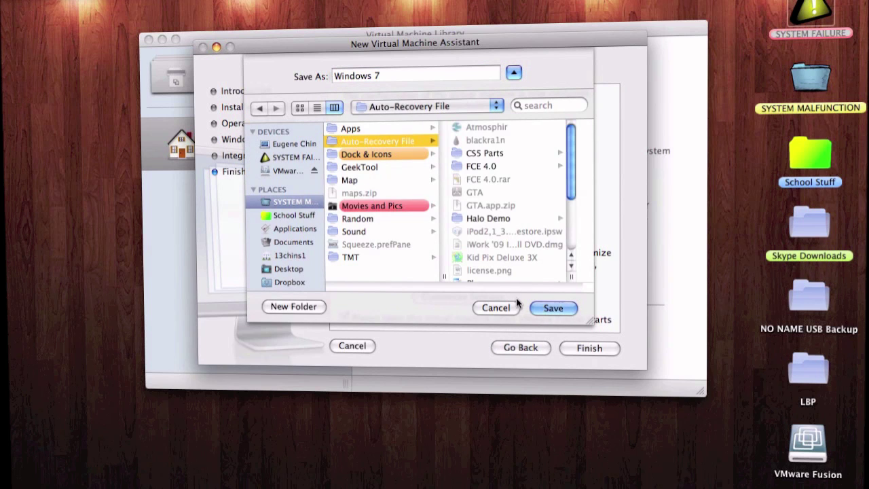
click(553, 309)
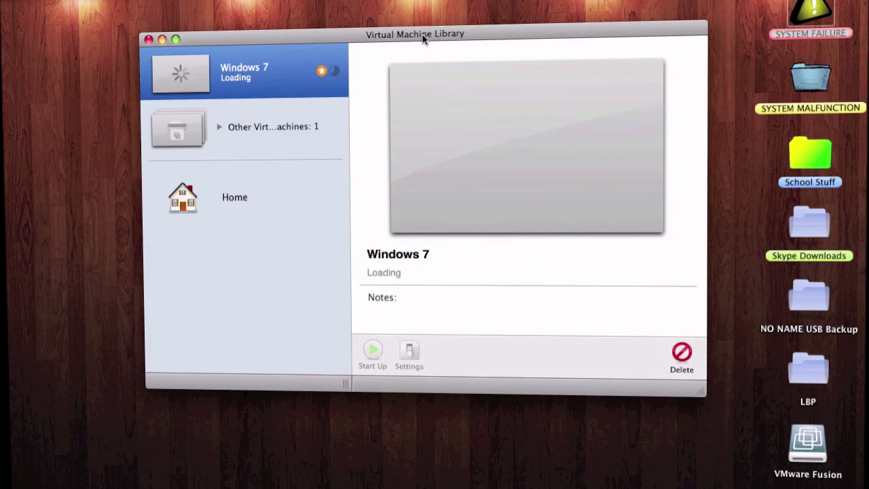
Step: Bring the Windows 7 settings window in front of the library and review the virtual machine's hard disk settings
drag(423, 35, 467, 42)
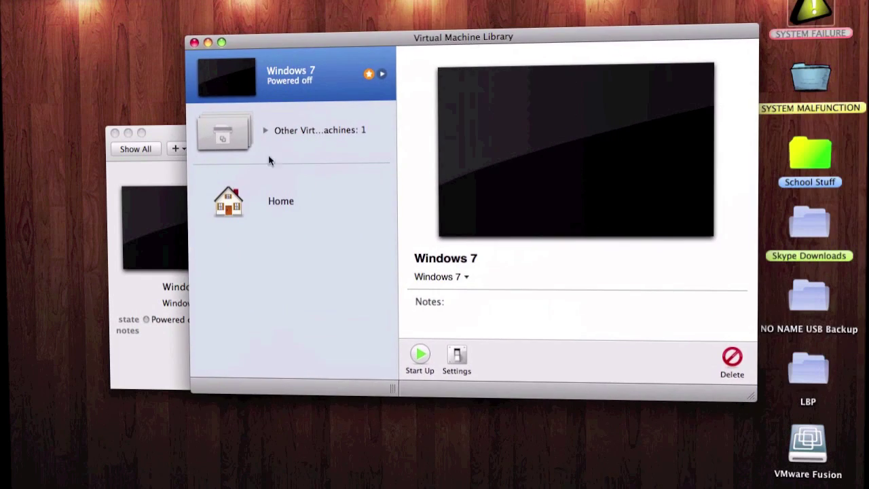
click(124, 264)
drag(309, 131, 319, 67)
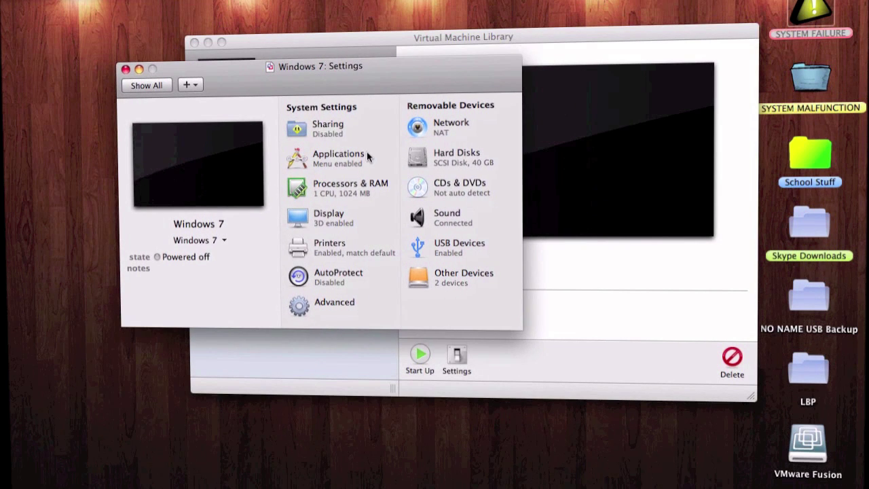
click(421, 157)
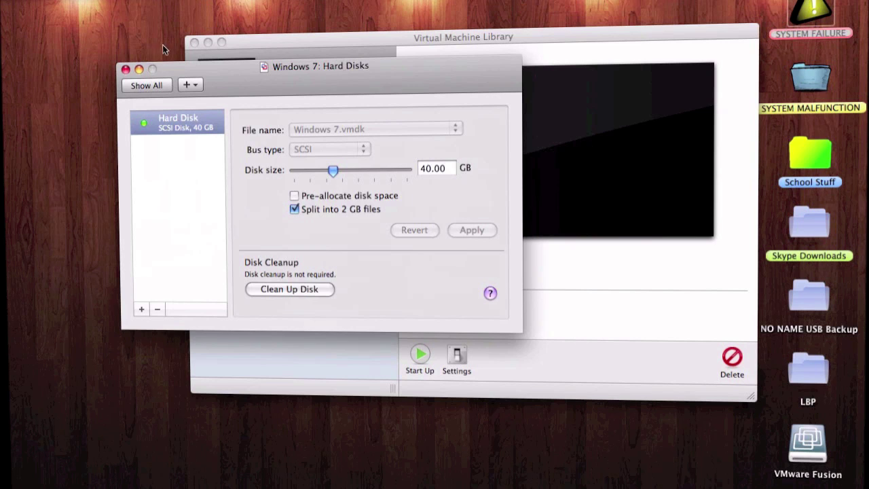
click(147, 85)
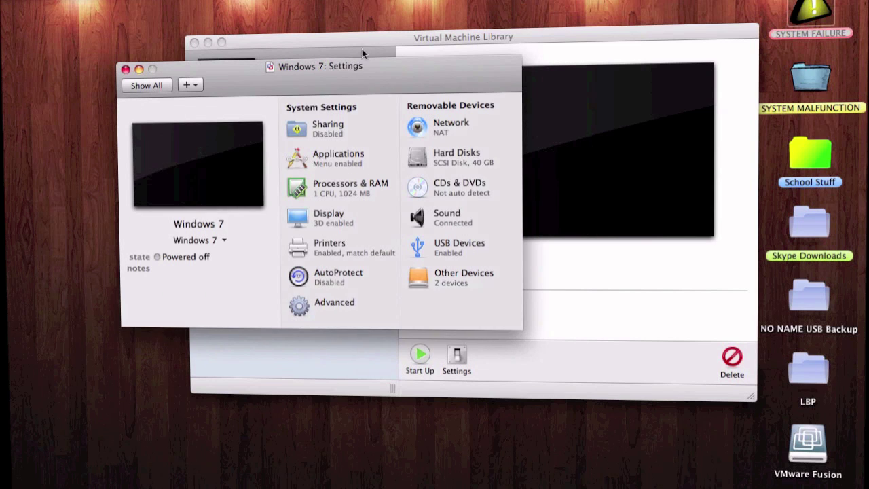
Step: Set the virtual machine's RAM to 512 MB and keep it on 1 processor core
click(335, 184)
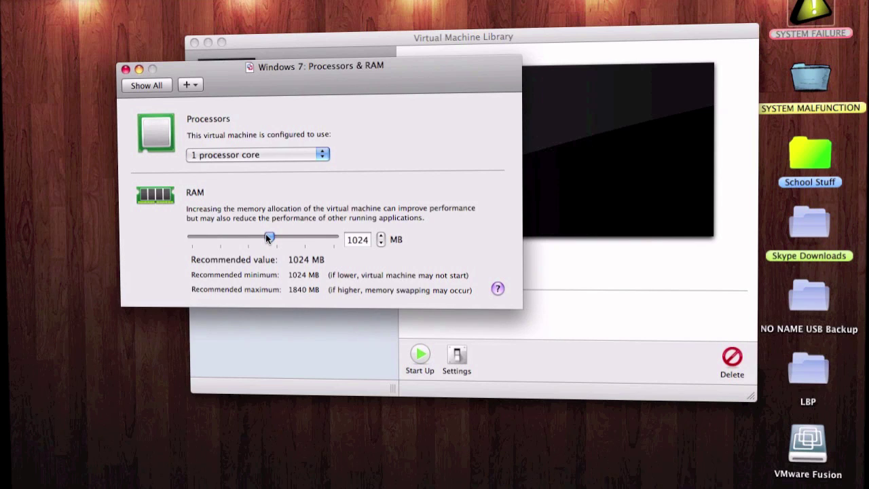
drag(270, 235, 232, 237)
click(256, 156)
click(273, 131)
click(146, 85)
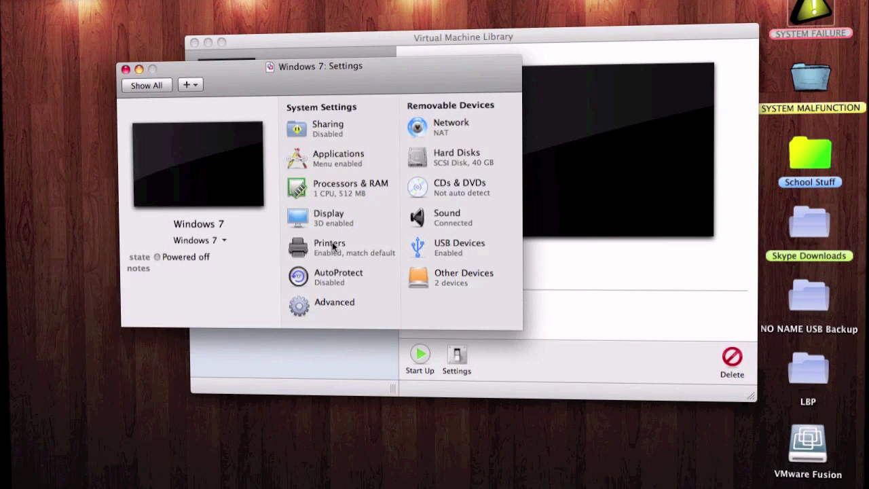
Step: Review the virtual machine's printer and sound settings and close its settings window
click(326, 246)
click(146, 86)
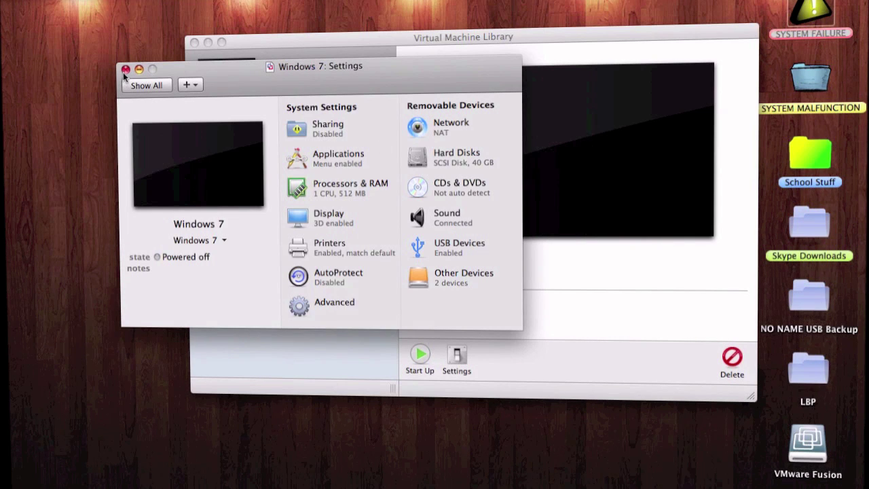
click(448, 217)
click(147, 85)
click(125, 70)
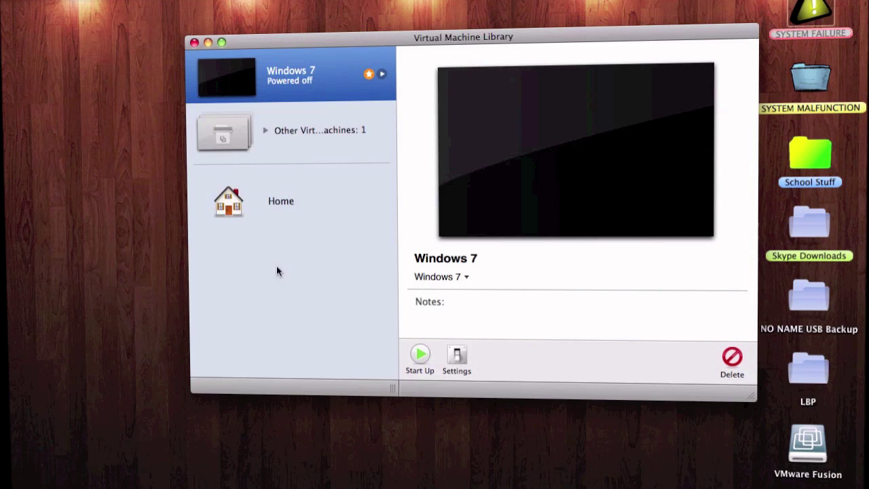
Step: Start up the Windows 7 virtual machine and reposition its window on the desktop while it boots
click(420, 357)
drag(351, 128, 421, 28)
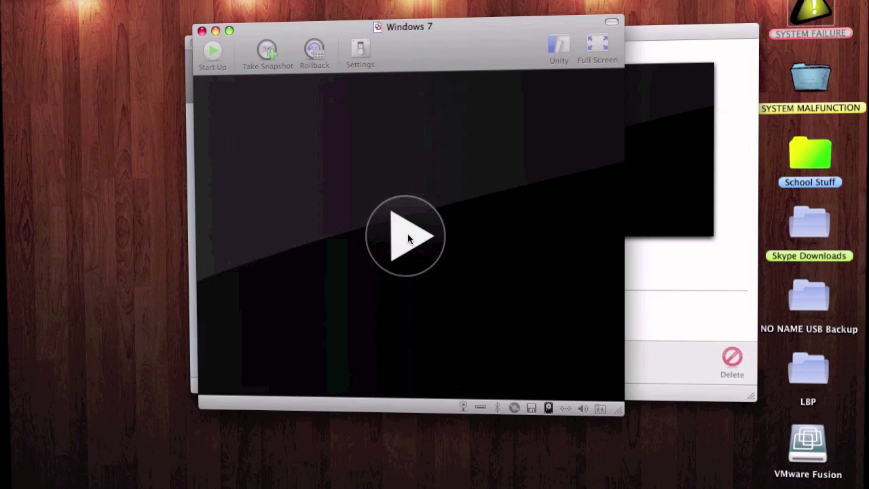
click(408, 239)
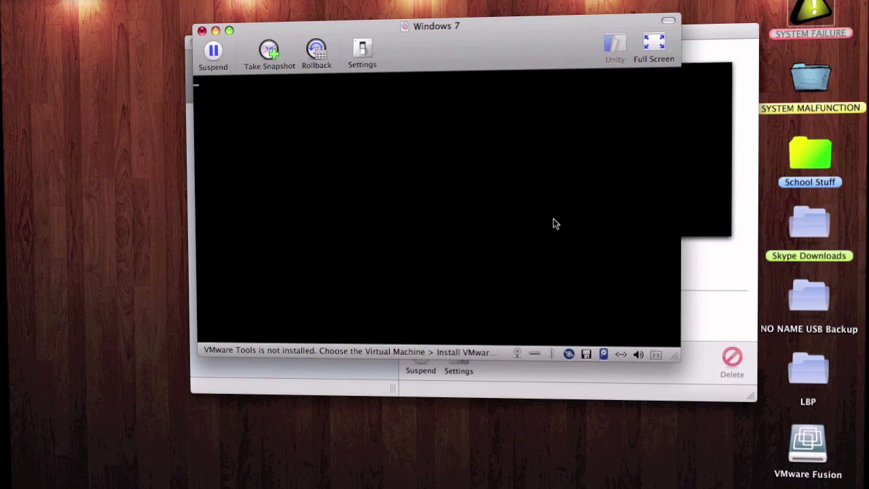
click(408, 38)
click(394, 41)
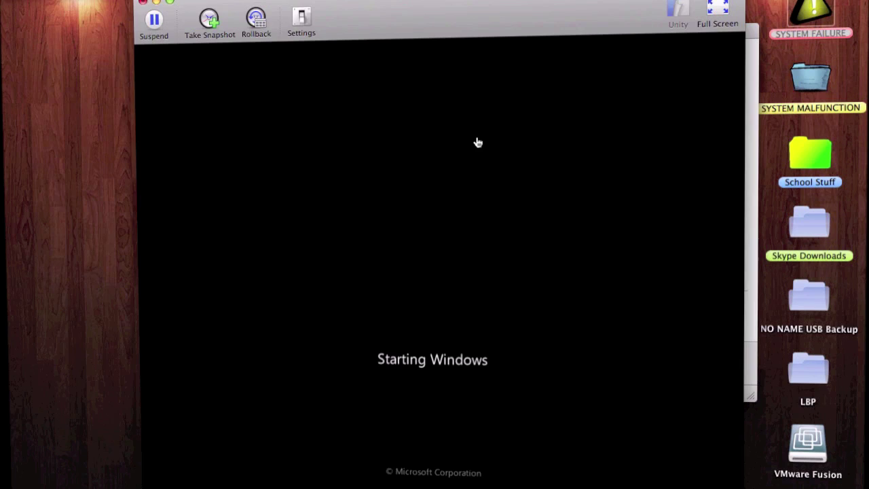
drag(478, 2, 442, 0)
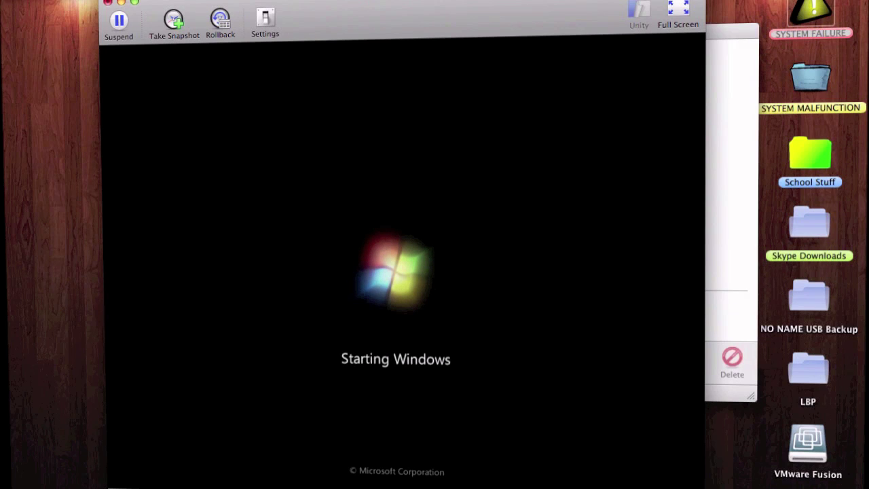
click(413, 0)
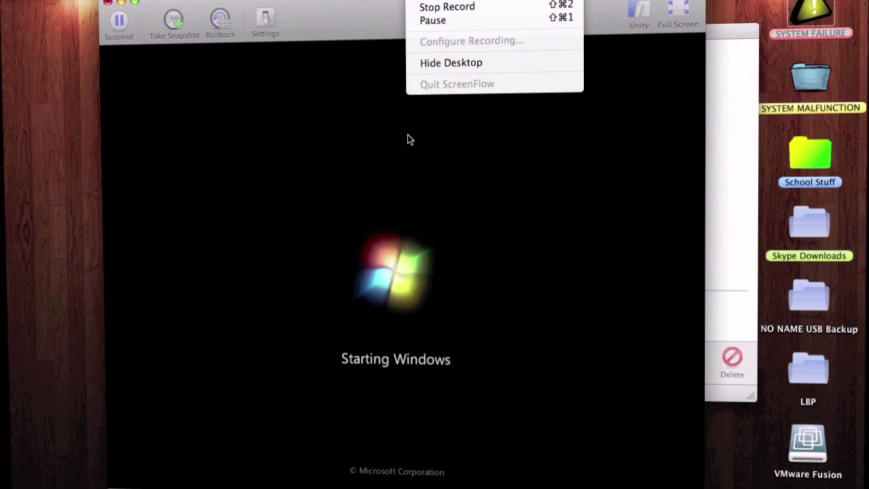
click(400, 302)
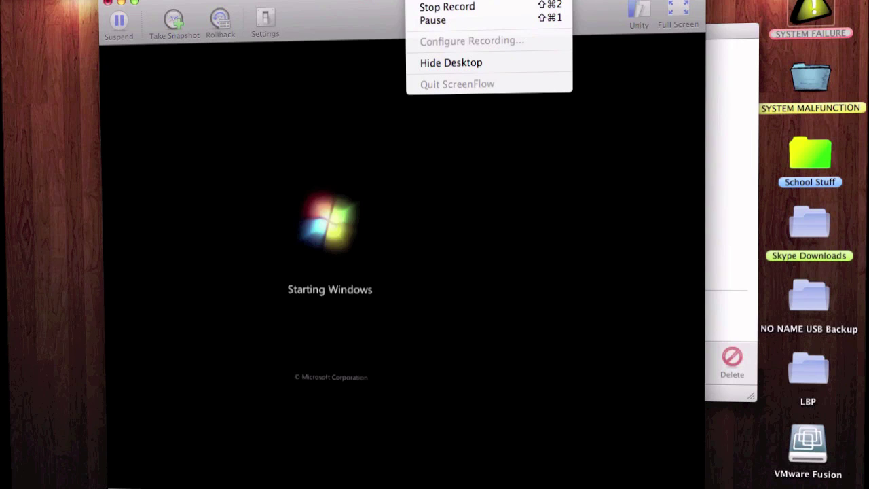
key(super+shift+space)
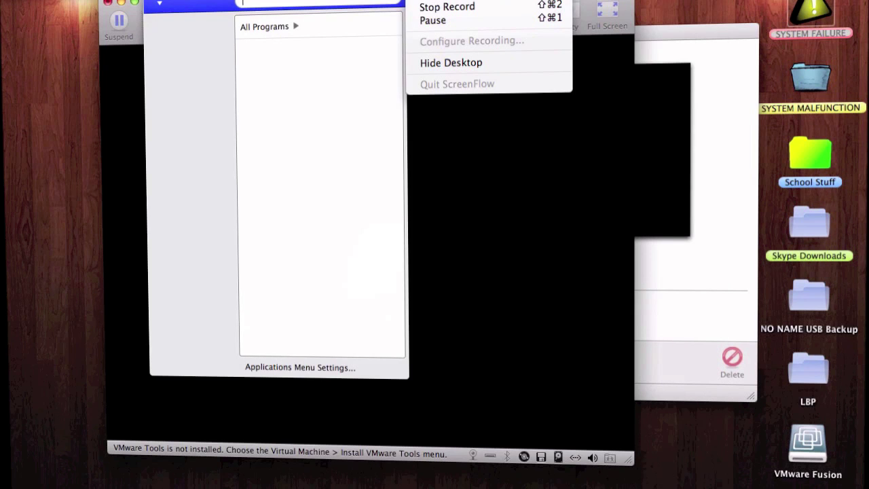
key(Escape)
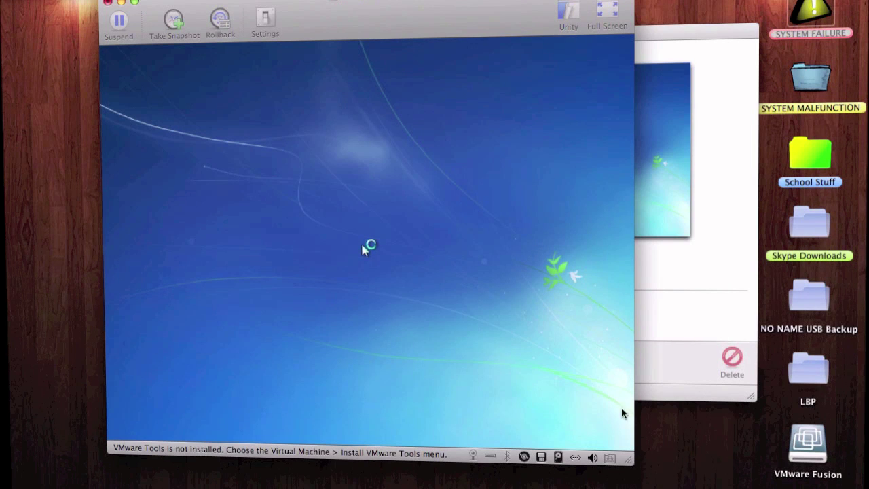
click(439, 314)
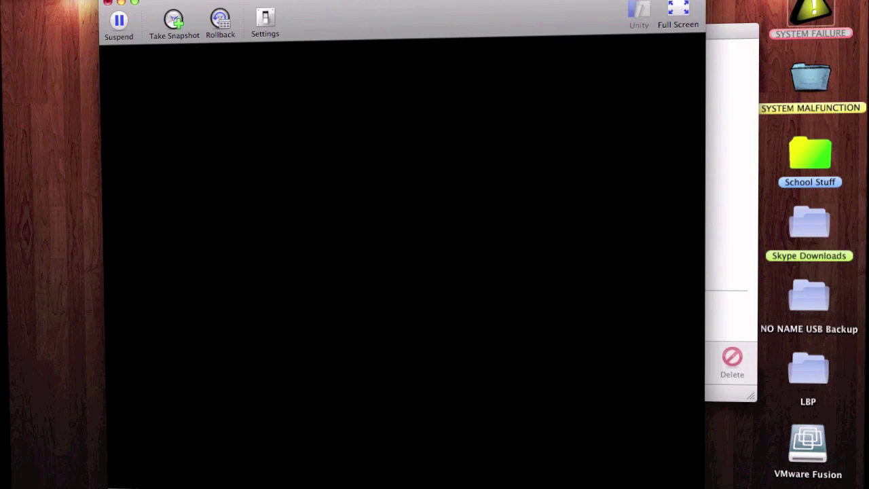
click(404, 2)
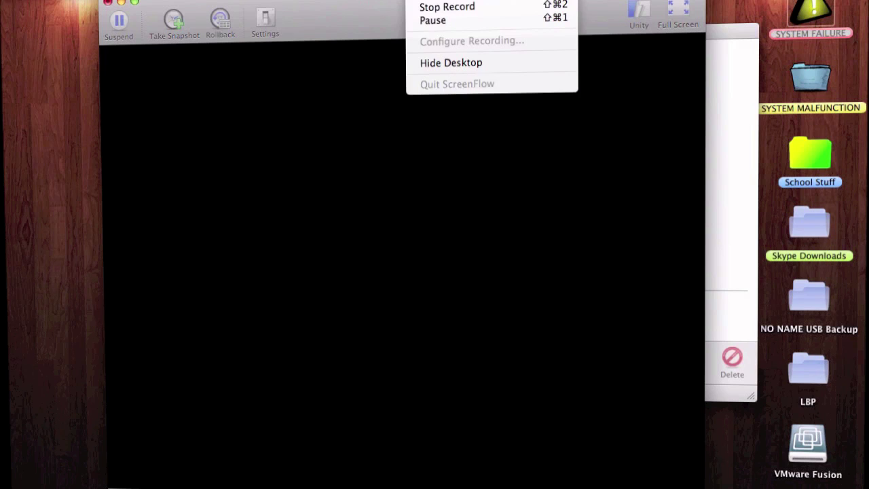
key(Escape)
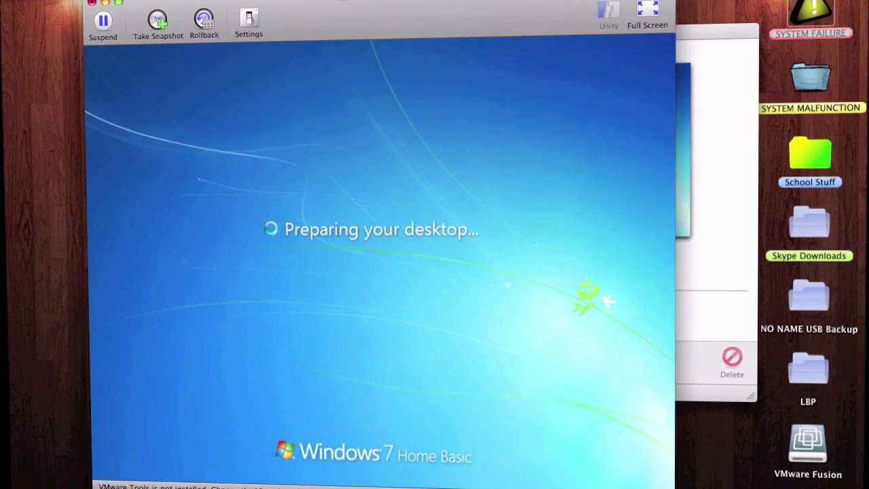
Step: Move the Windows 7 virtual machine window and shrink it until the whole guest desktop fits on the Mac screen
click(551, 3)
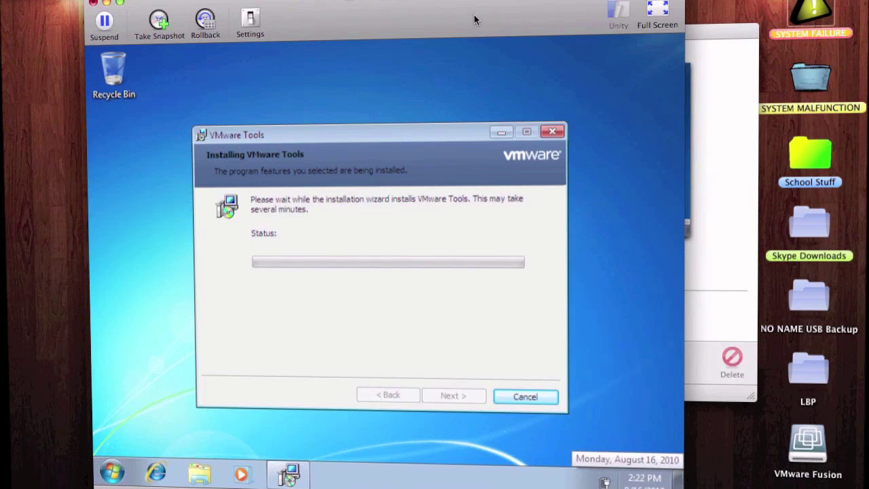
drag(477, 23, 460, 7)
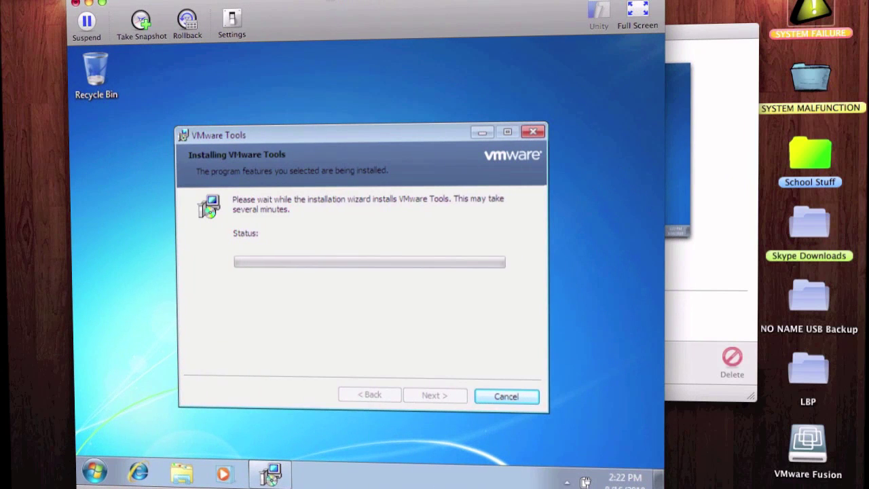
drag(593, 478, 535, 435)
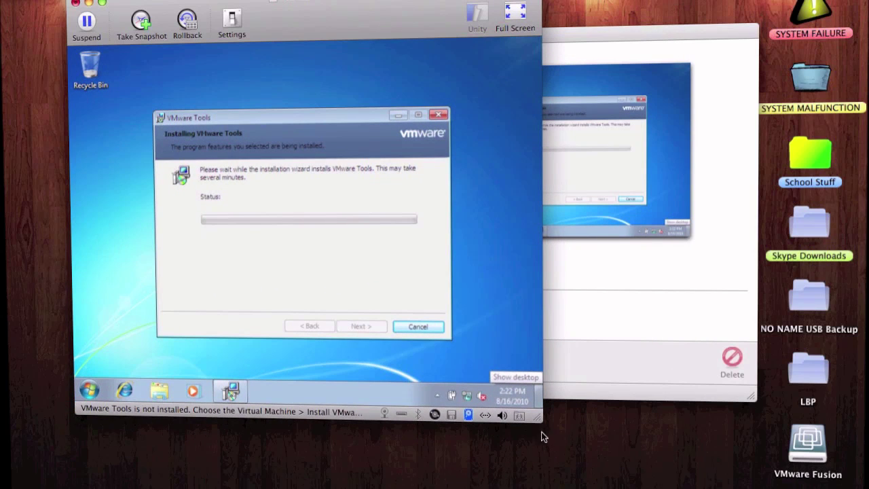
drag(540, 422, 549, 427)
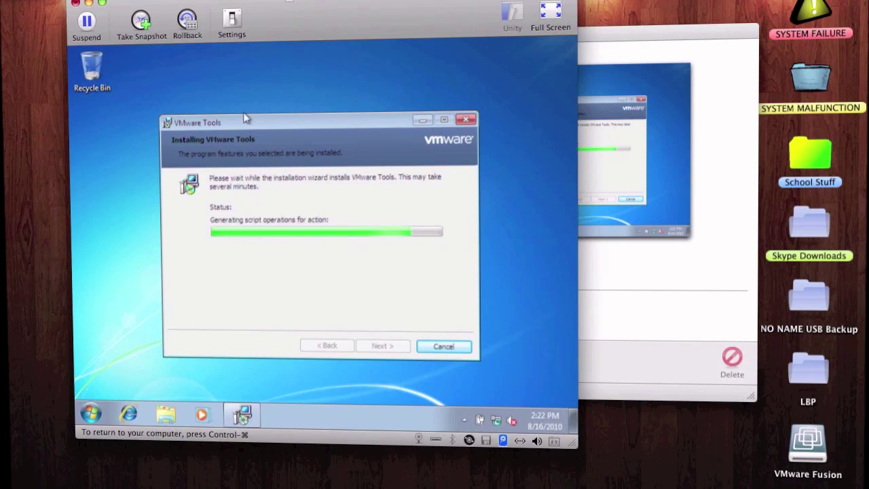
Step: Reposition the VMware Tools installer window and choose Home network as the network location
drag(244, 117, 223, 88)
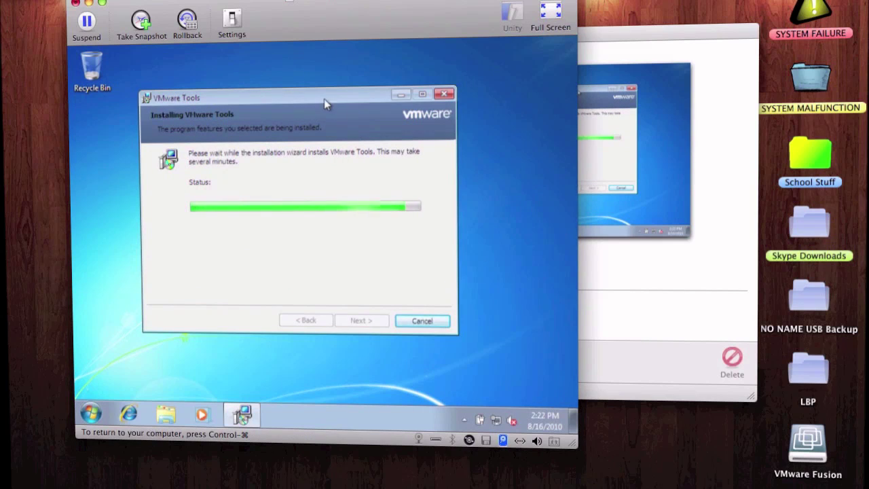
drag(324, 99, 354, 113)
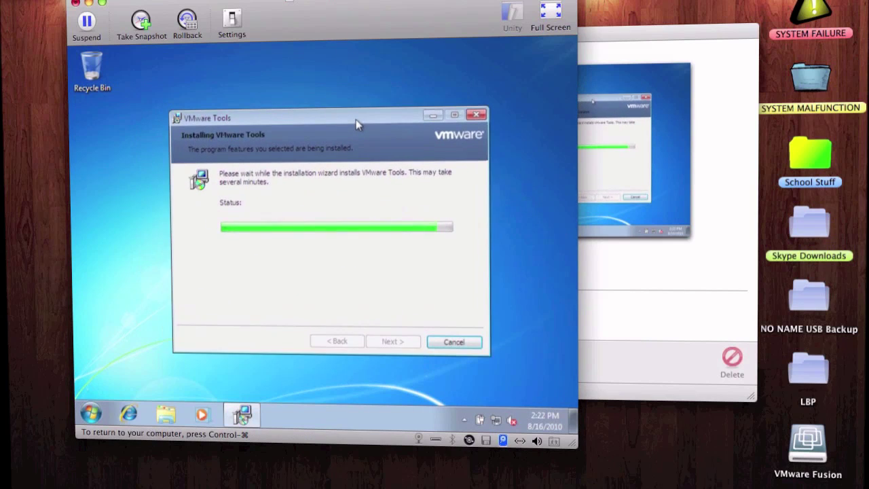
click(431, 108)
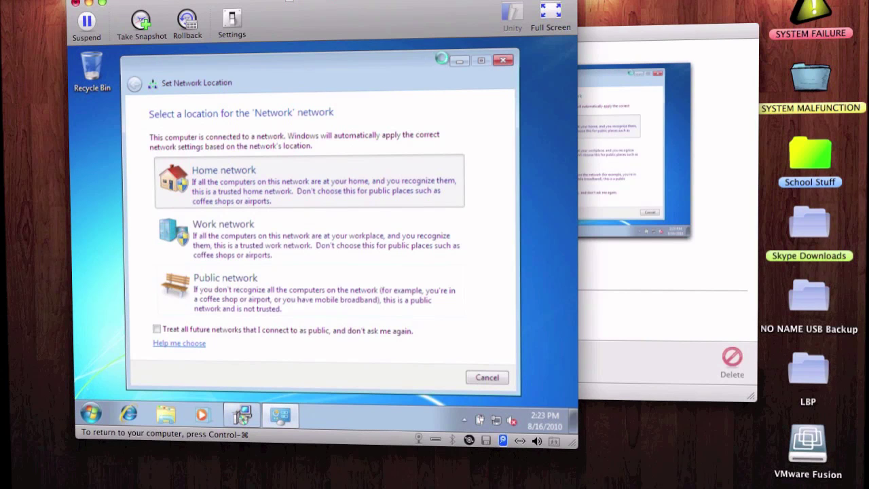
key(Return)
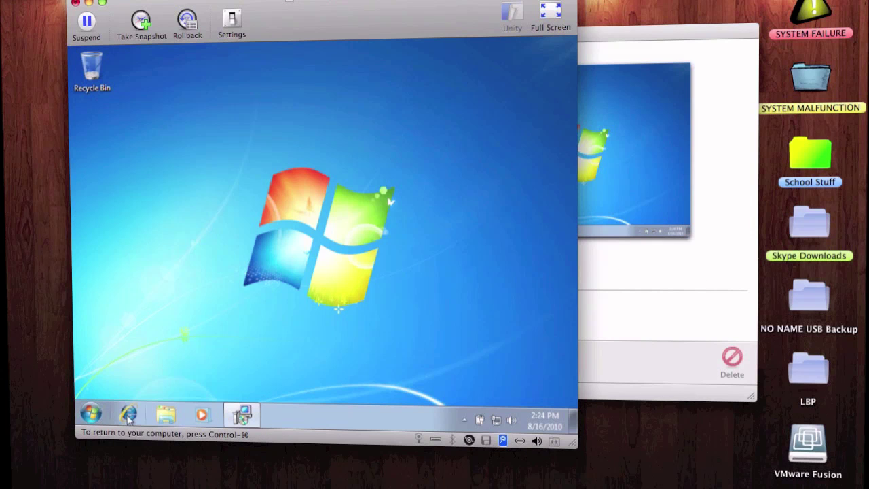
Step: Open Internet Explorer in the Windows 7 guest and close the extra Internet Explorer 8 welcome tab
click(128, 415)
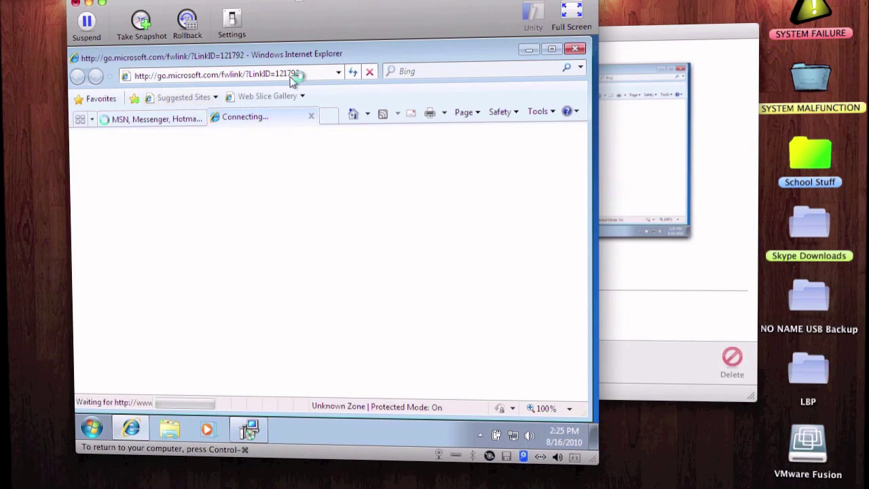
click(290, 76)
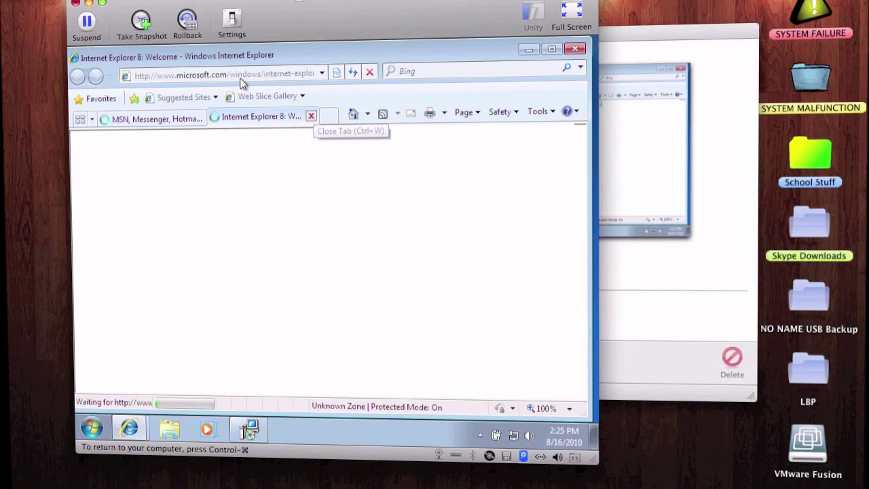
click(312, 117)
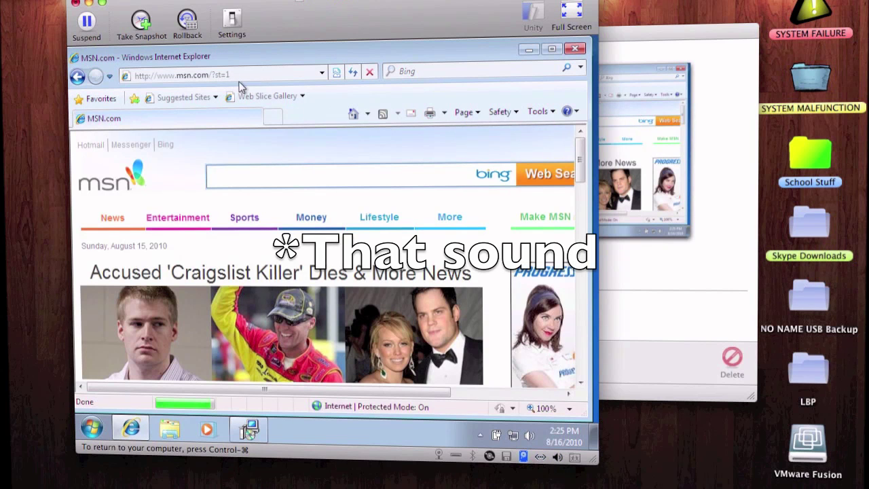
Step: Load the YouTube channel page at youtube.com/tehmactipz in the guest's browser
click(233, 76)
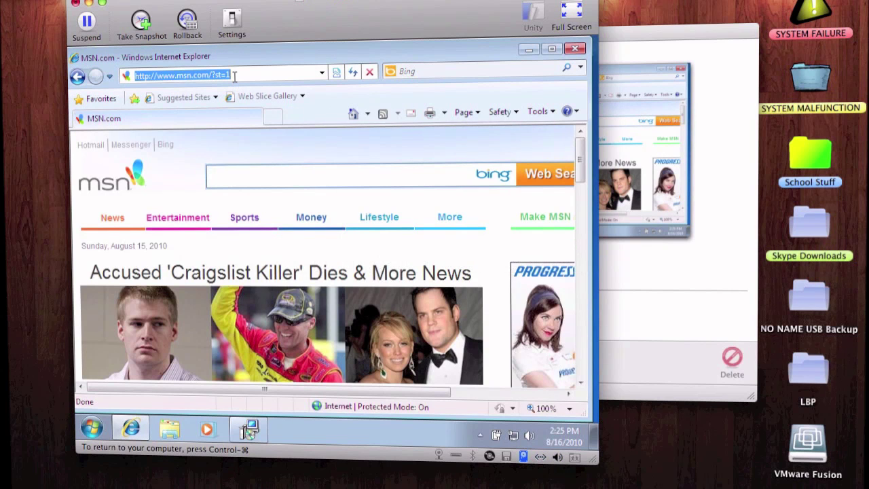
text(youtube)
text(.com/tab)
key(BackSpace)
key(BackSpace)
key(BackSpace)
text(tehmactipz)
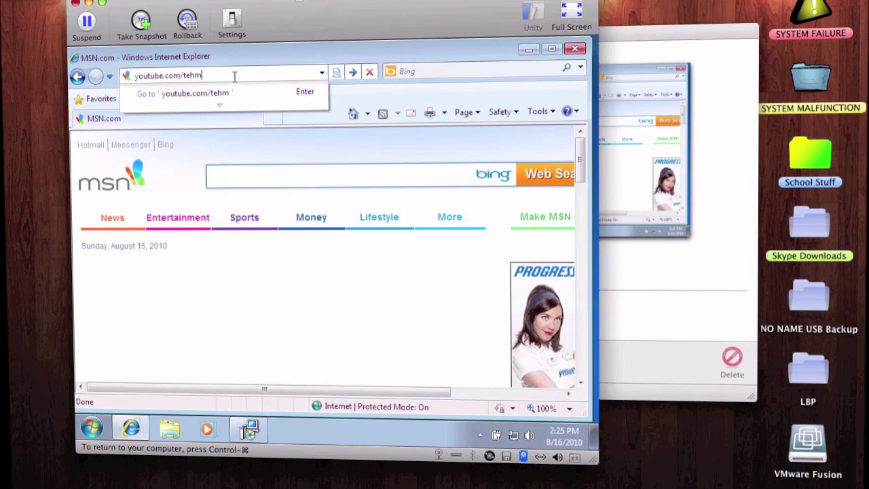
key(Return)
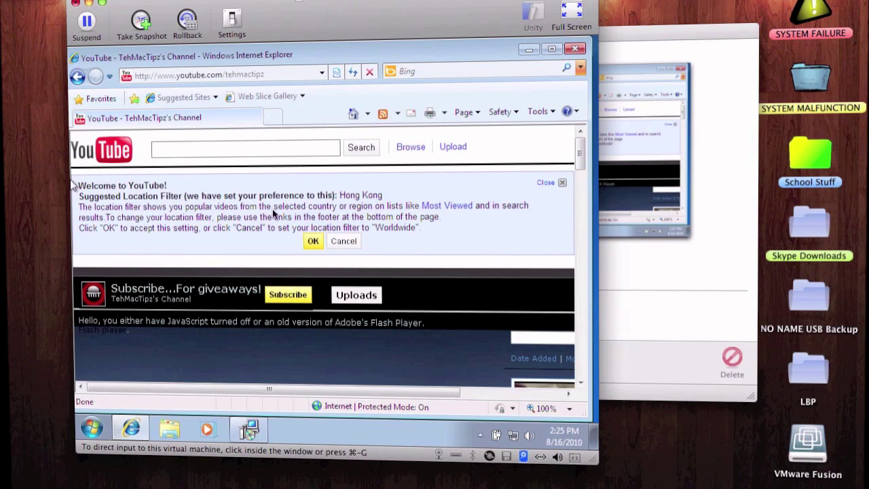
Step: Decline the suggested Hong Kong location filter on the YouTube channel page
click(304, 216)
click(343, 242)
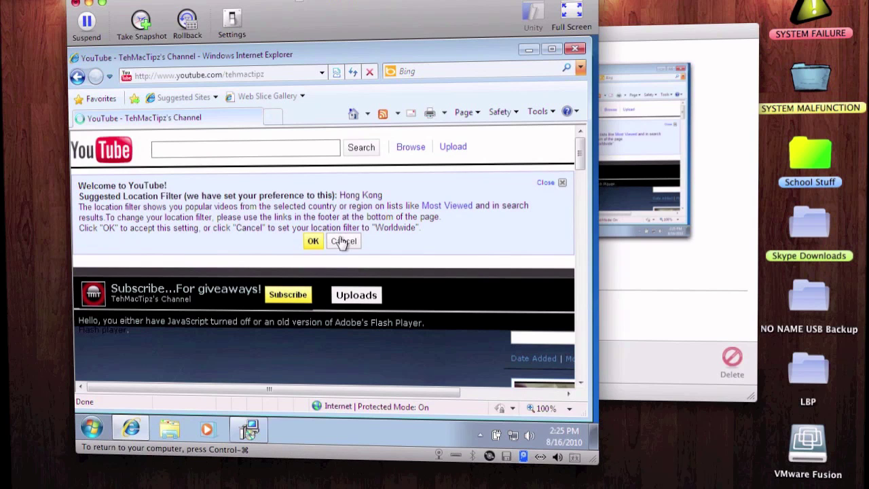
scroll(380, 251, down, 1)
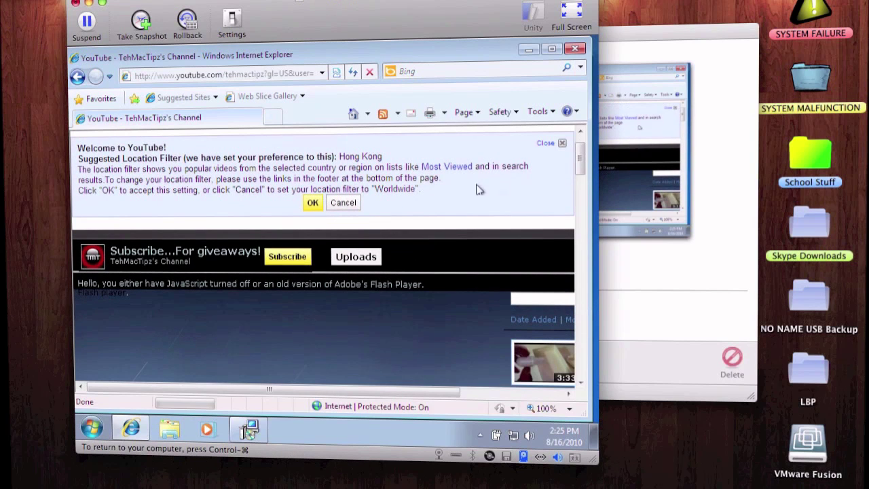
scroll(163, 288, down, 3)
scroll(260, 216, up, 5)
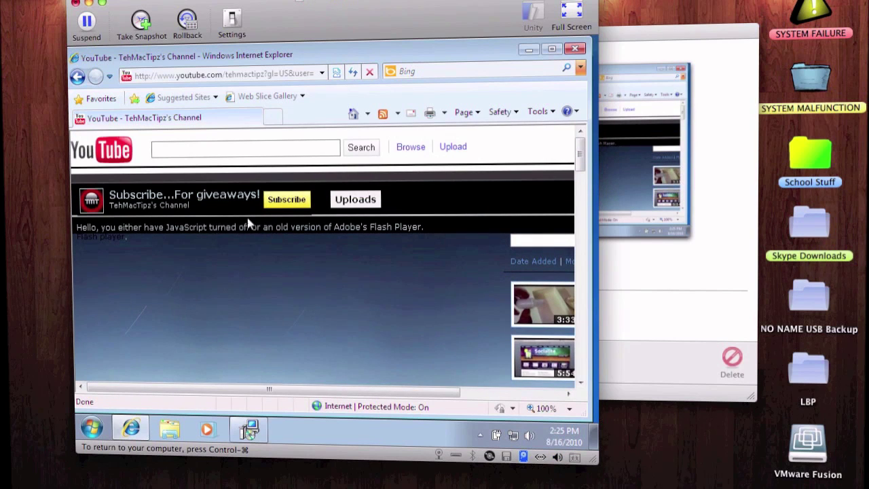
Step: Look over the channel's profile section and maximize the Internet Explorer window within the guest desktop
scroll(125, 231, down, 10)
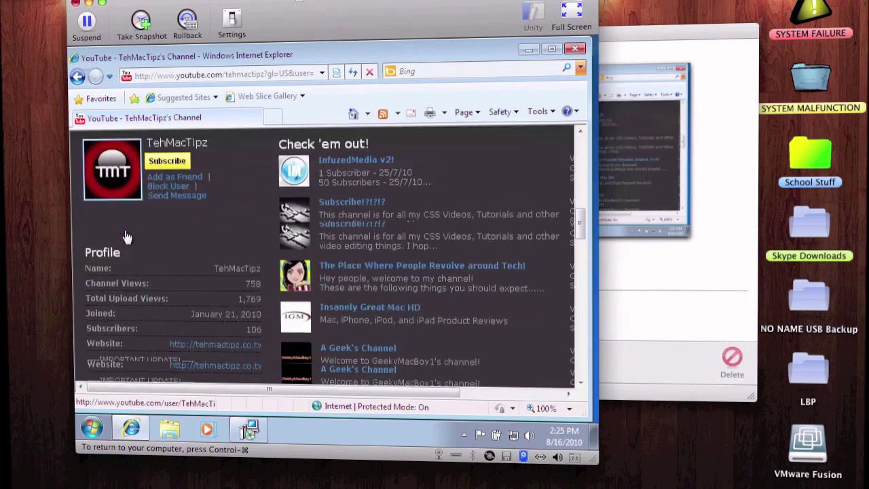
scroll(126, 232, up, 10)
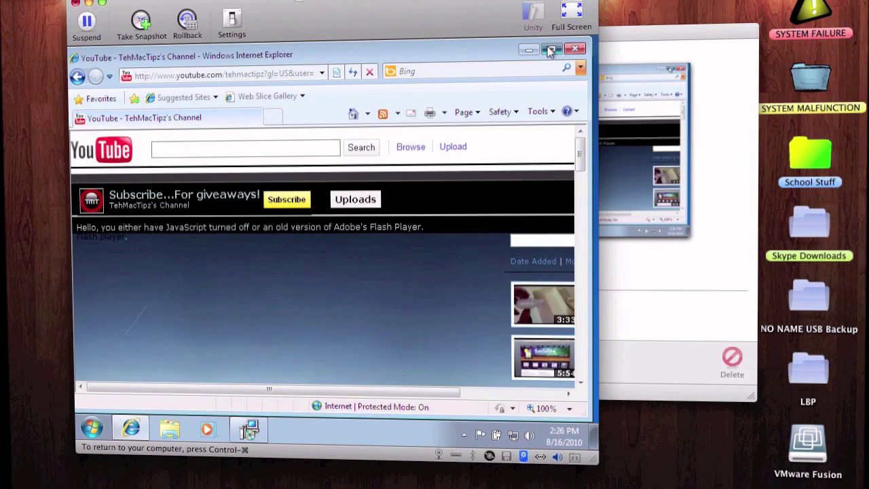
drag(547, 60, 547, 55)
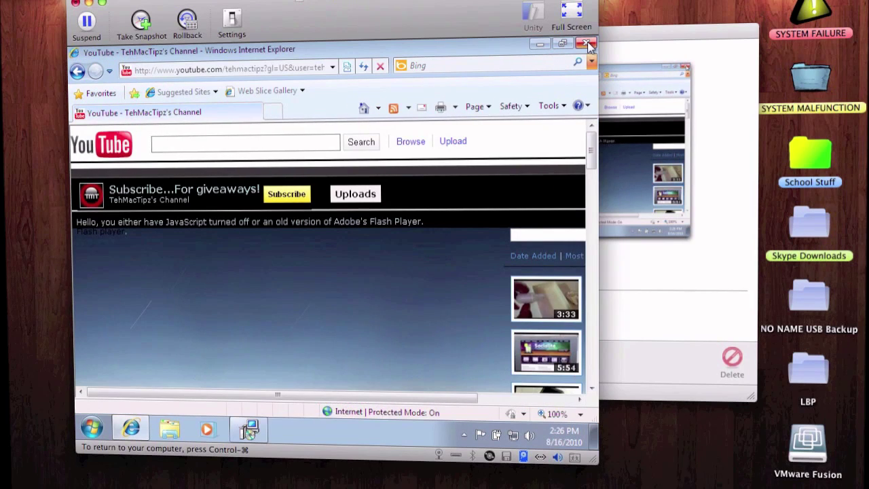